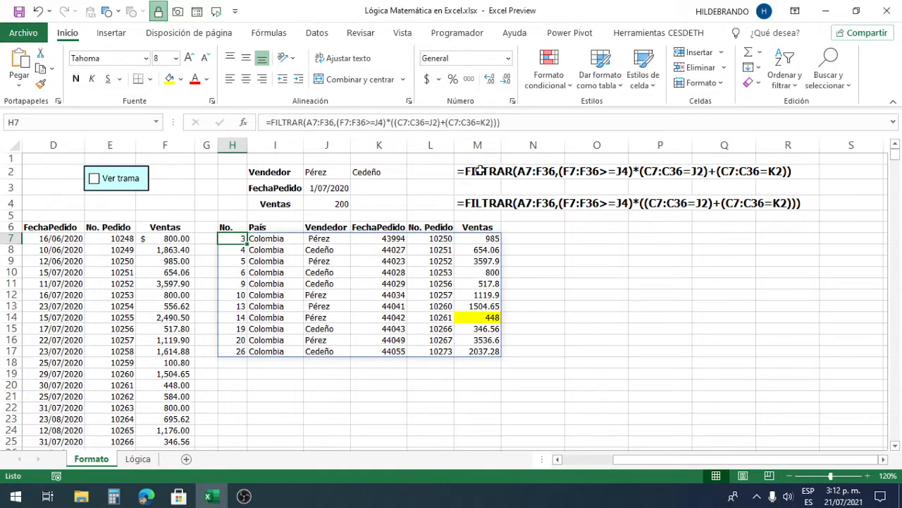
- Inspect the FILTRAR formula text in cell M2, then open the Lógica sheet
click(481, 170)
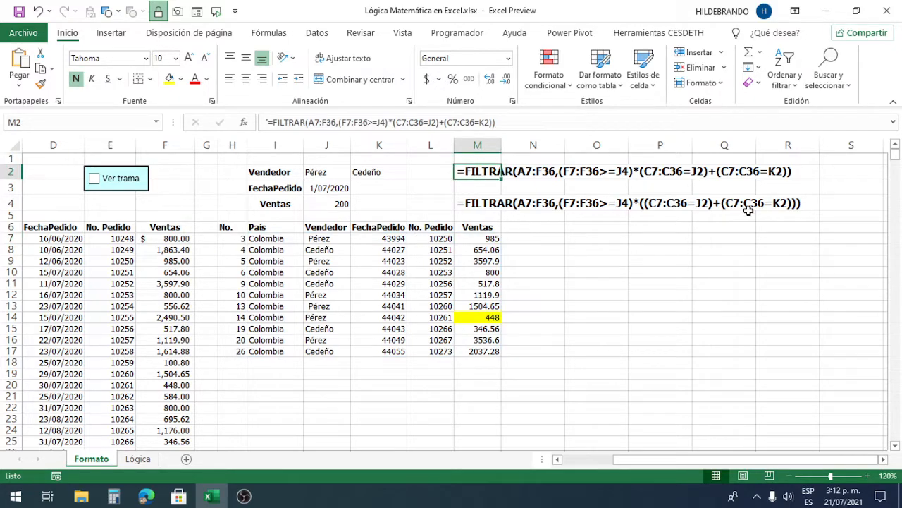
click(422, 168)
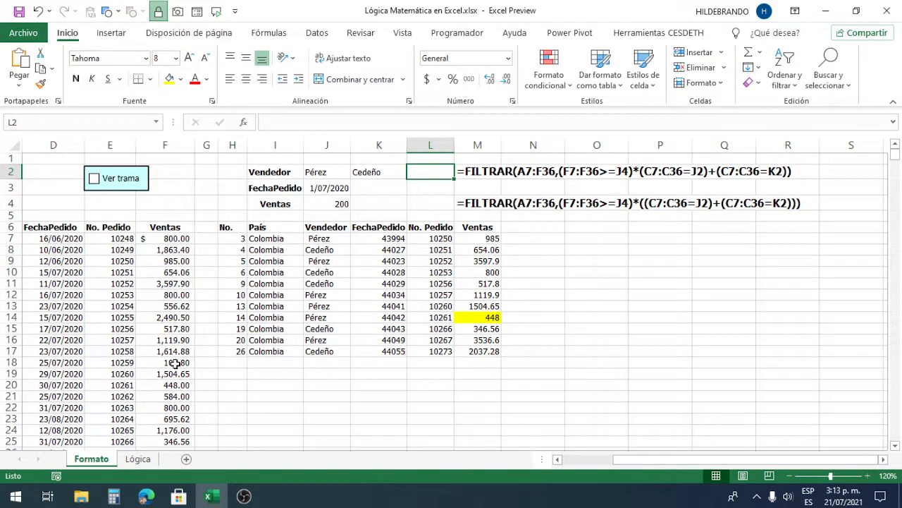
click(138, 459)
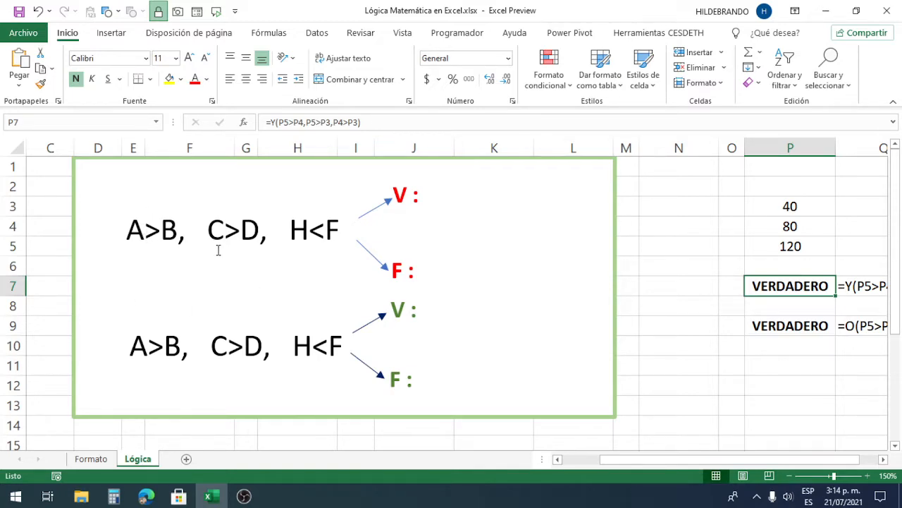
- Enclose the upper expression A>B, C>D, H<F in parentheses, with the opening parenthesis at font size 24
click(130, 233)
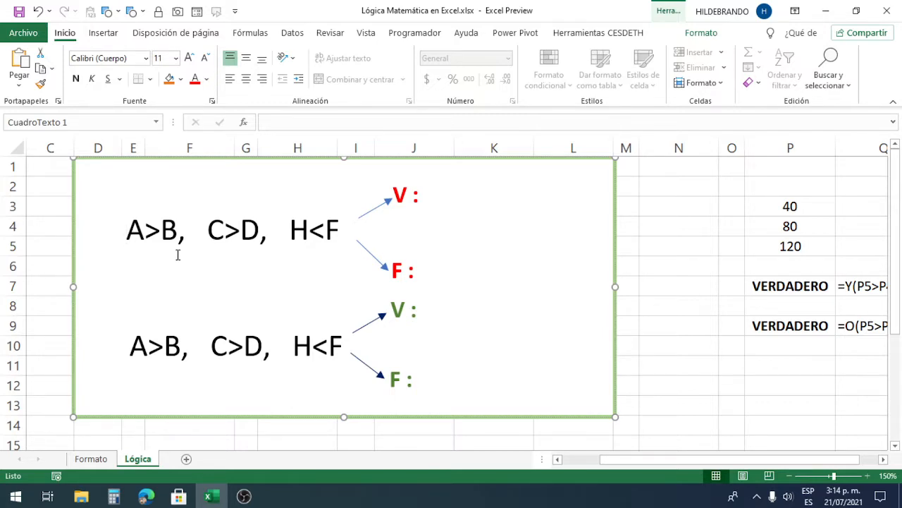
text(()
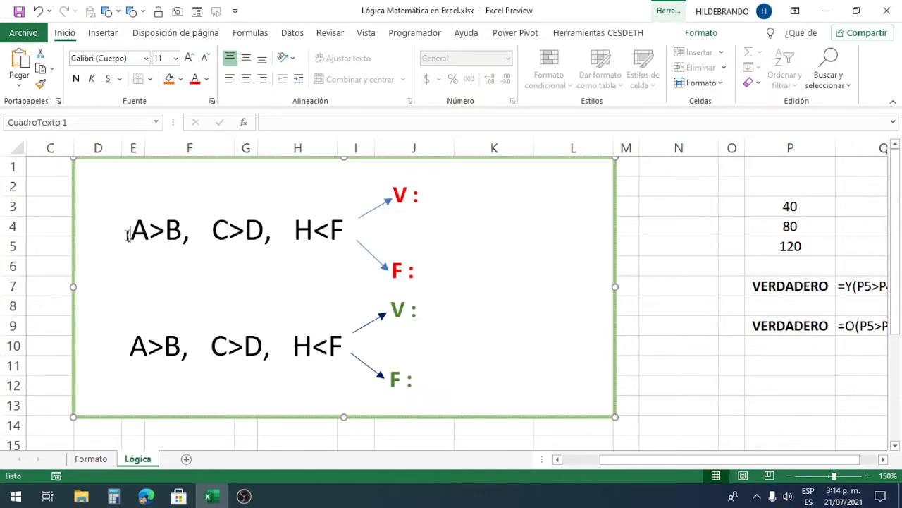
drag(127, 237, 130, 240)
key(ctrl+c)
click(189, 59)
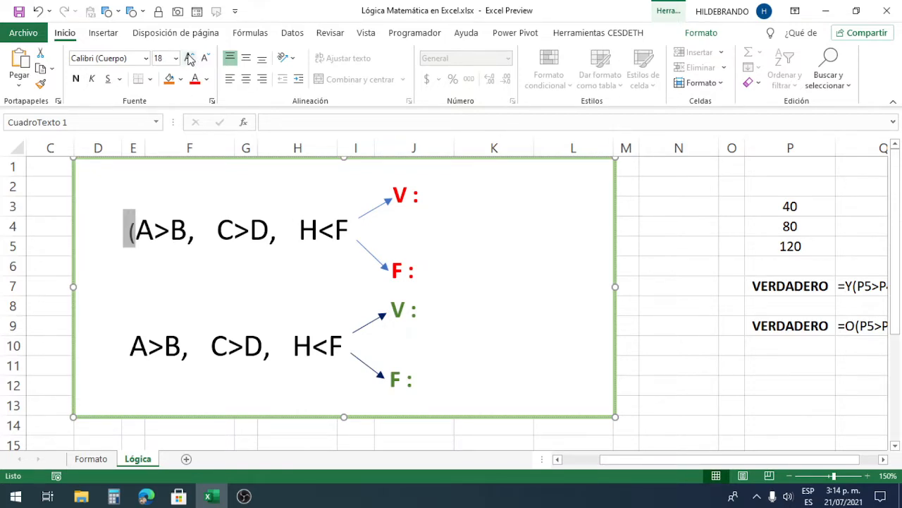
click(189, 59)
click(188, 58)
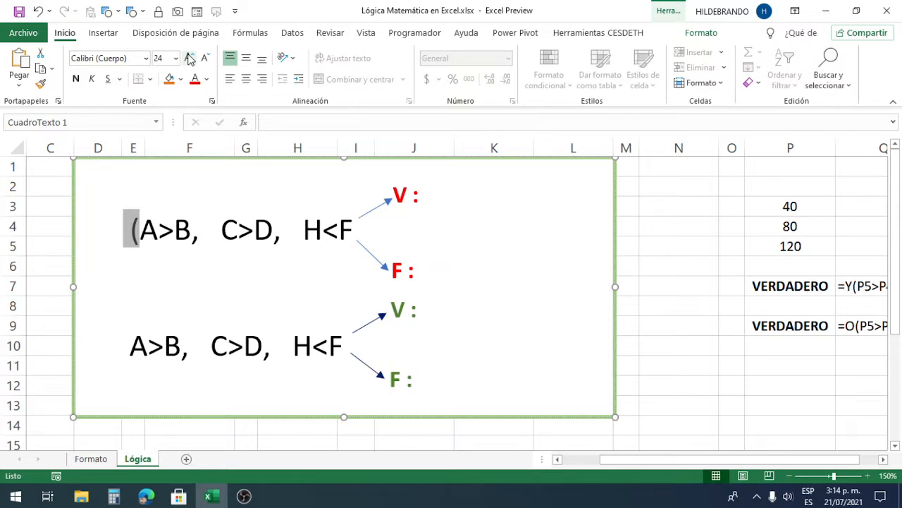
click(356, 229)
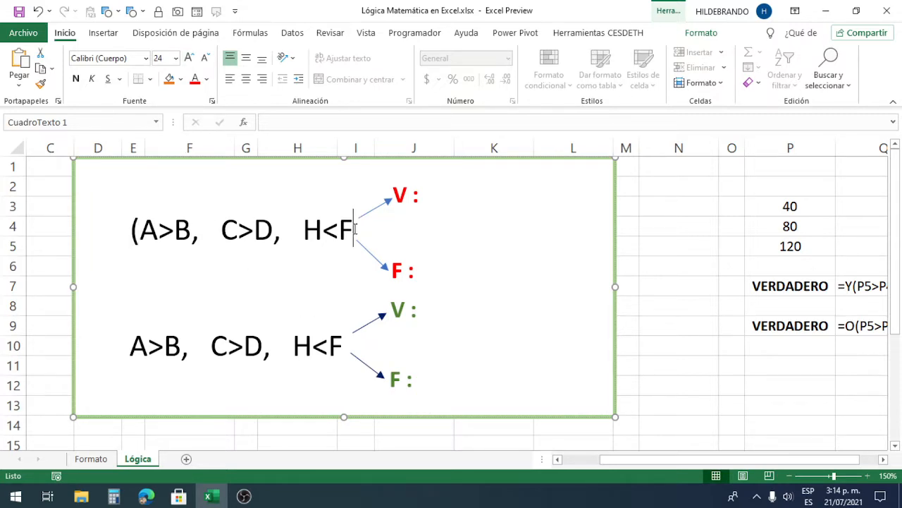
text())
- Replace the comma between A>B and C>D in the upper expression with ^ and remove the extra spaces
click(202, 244)
key(BackSpace)
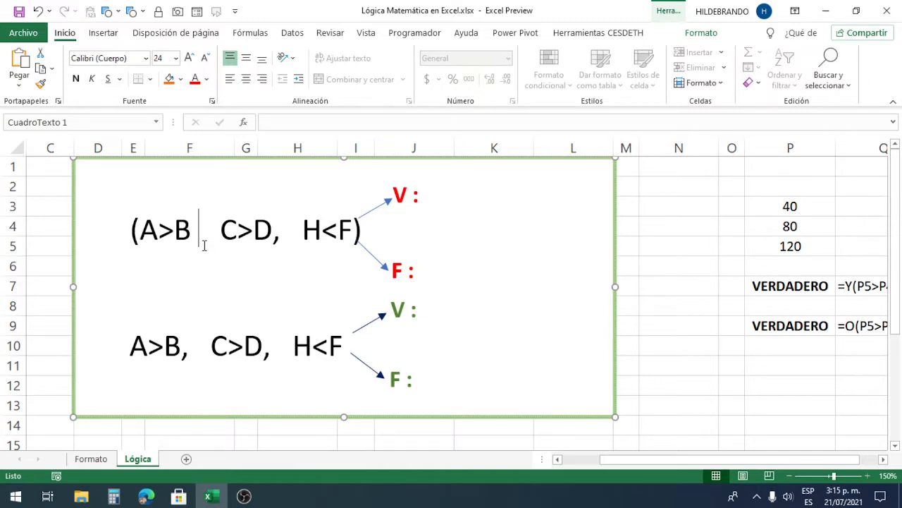
text(^)
key(Delete)
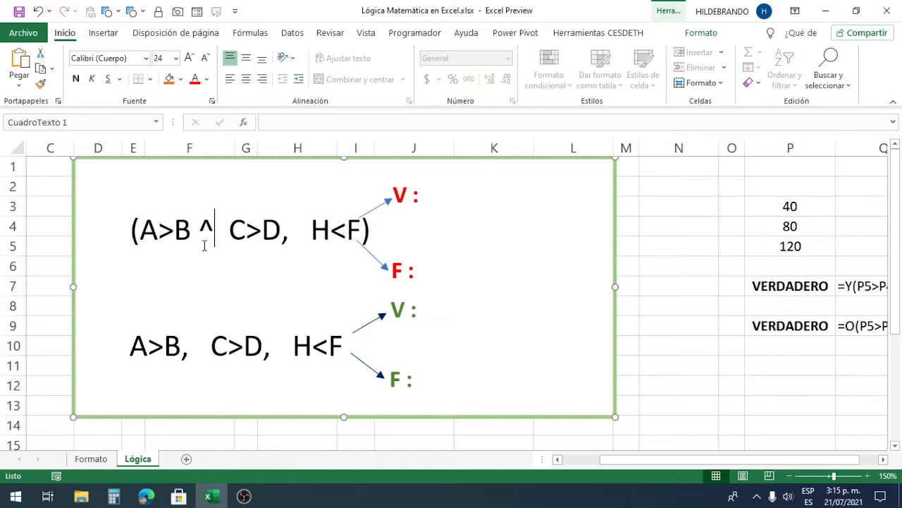
key(Delete)
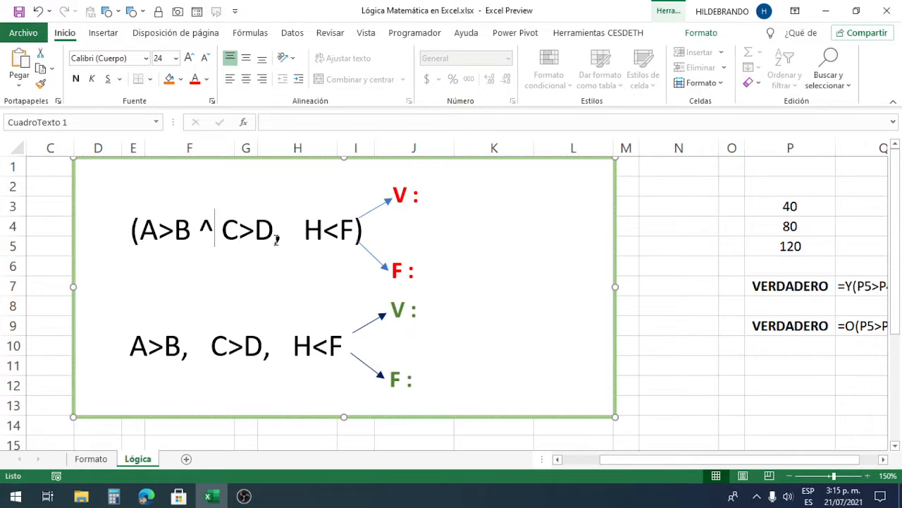
- Replace the comma between C>D and H<F in the upper expression with ^ and remove the extra spaces
click(281, 239)
key(BackSpace)
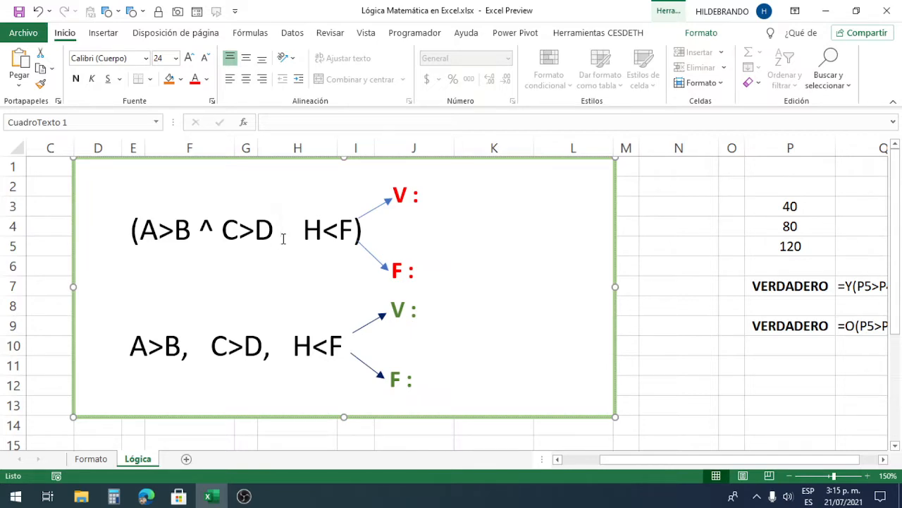
text(^)
key(Delete)
key(Delete)
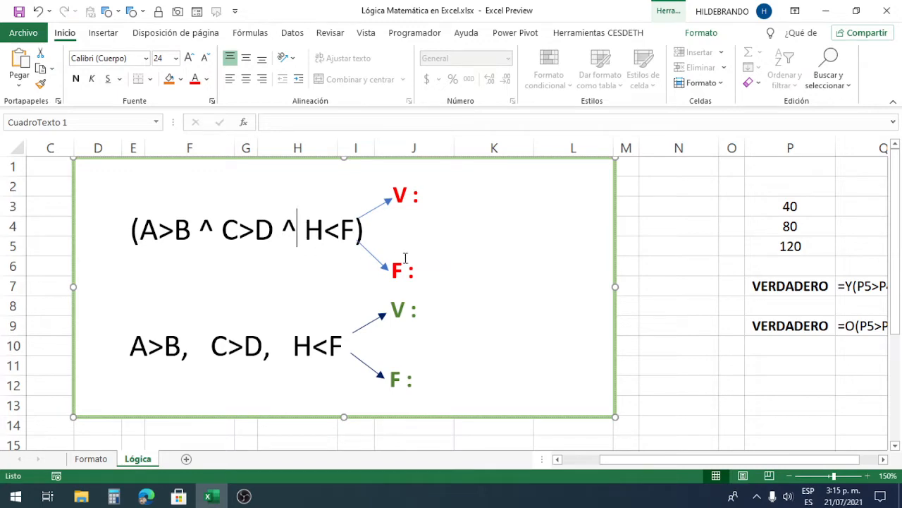
- Complete the upper expression's outcomes as "V : Todas V." and "F : Alguna F."
click(425, 196)
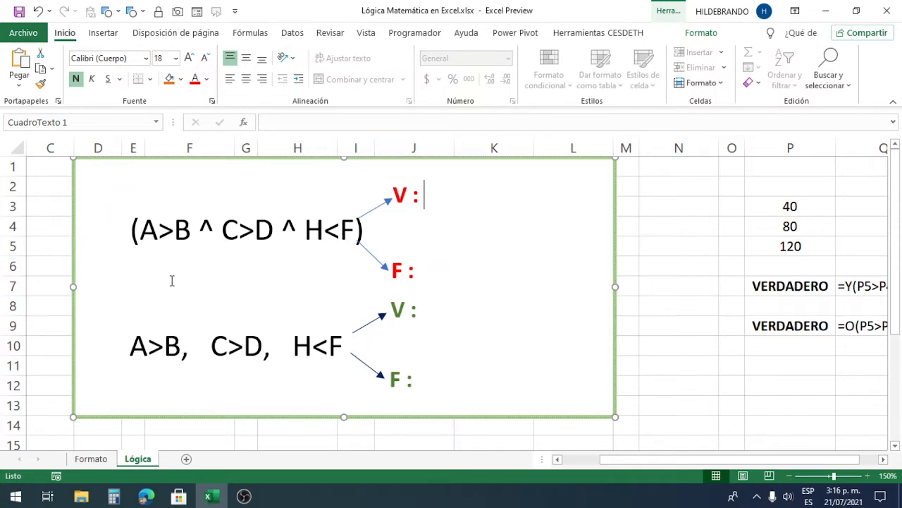
text(Todas)
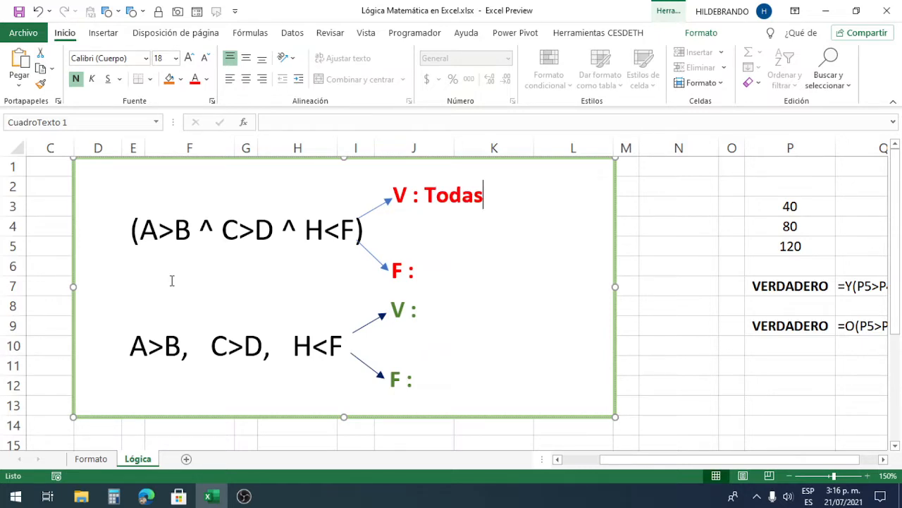
text( V.)
click(442, 269)
text(Al)
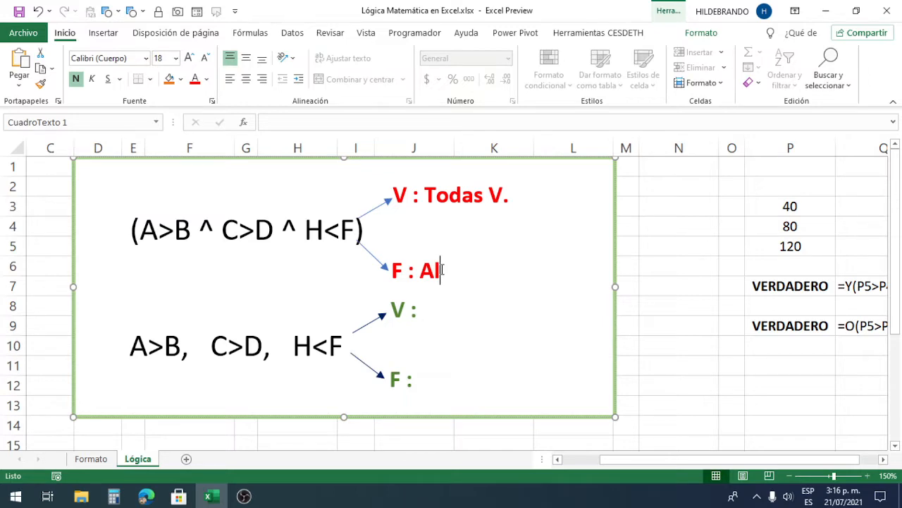
text(guna )
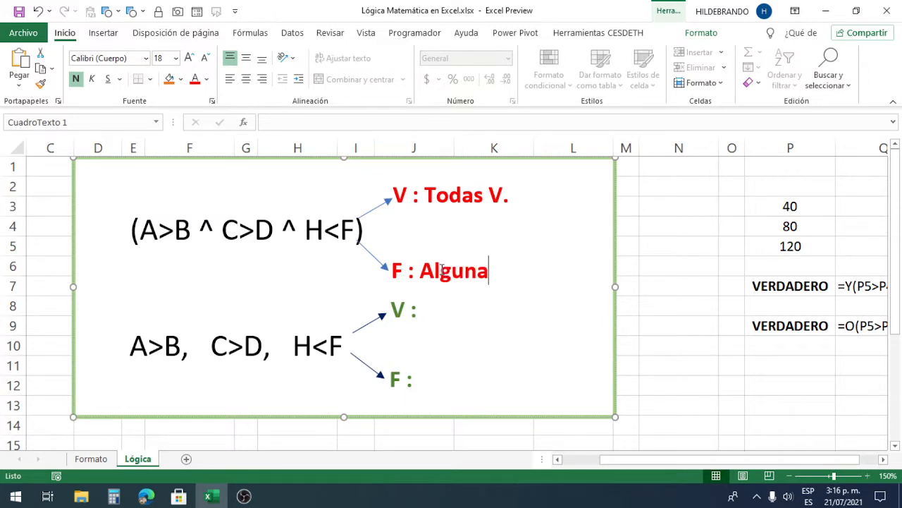
text(F.)
- Add an opening parenthesis at font size 24 before A>B in the lower expression
click(138, 346)
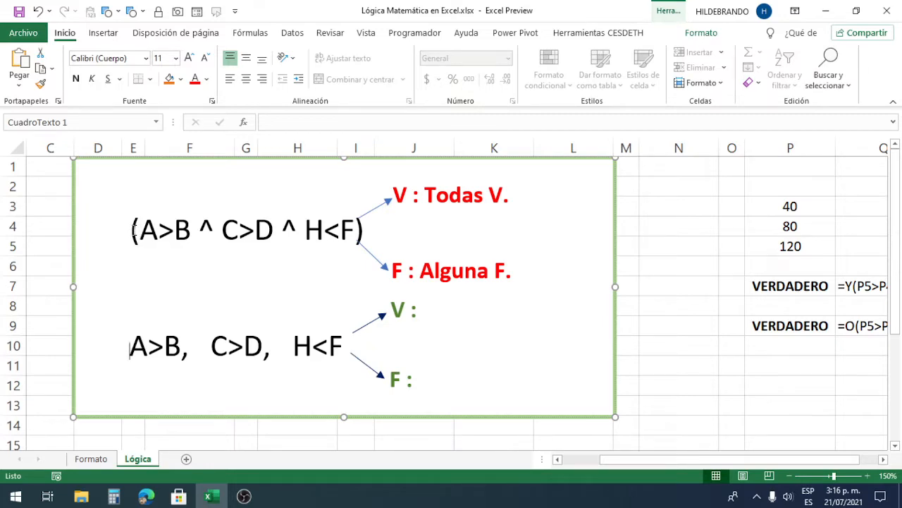
drag(131, 229, 139, 232)
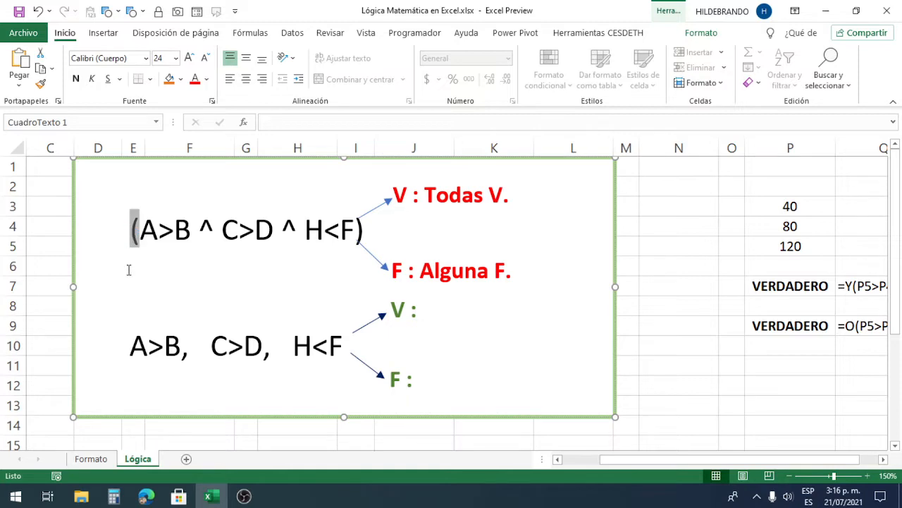
click(130, 345)
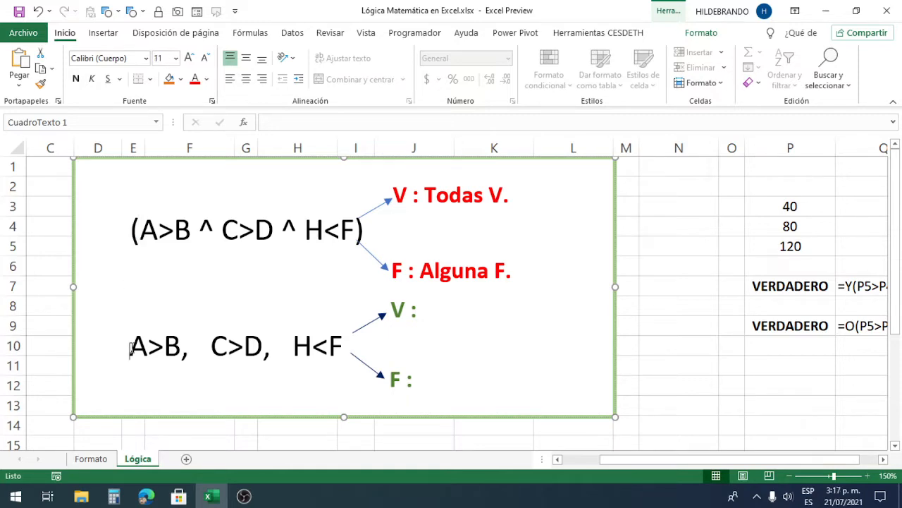
key(ctrl+v)
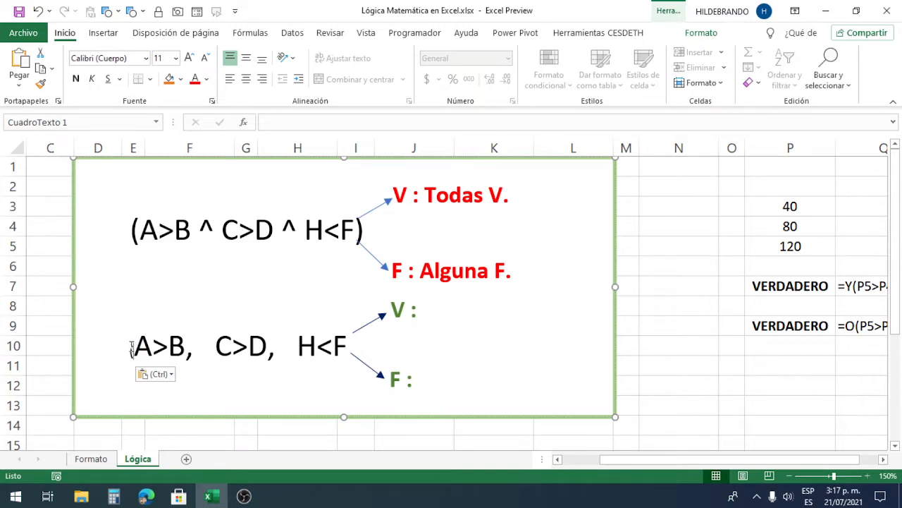
double_click(131, 351)
click(189, 58)
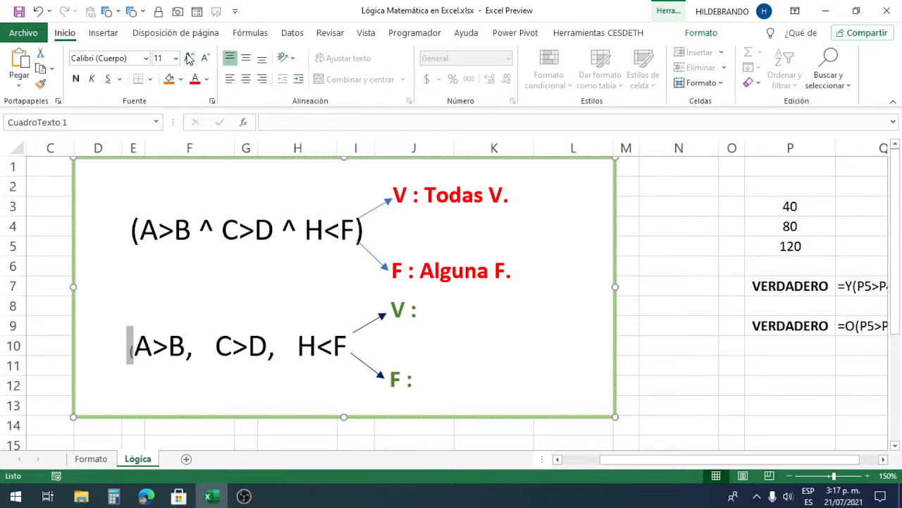
click(189, 58)
click(189, 59)
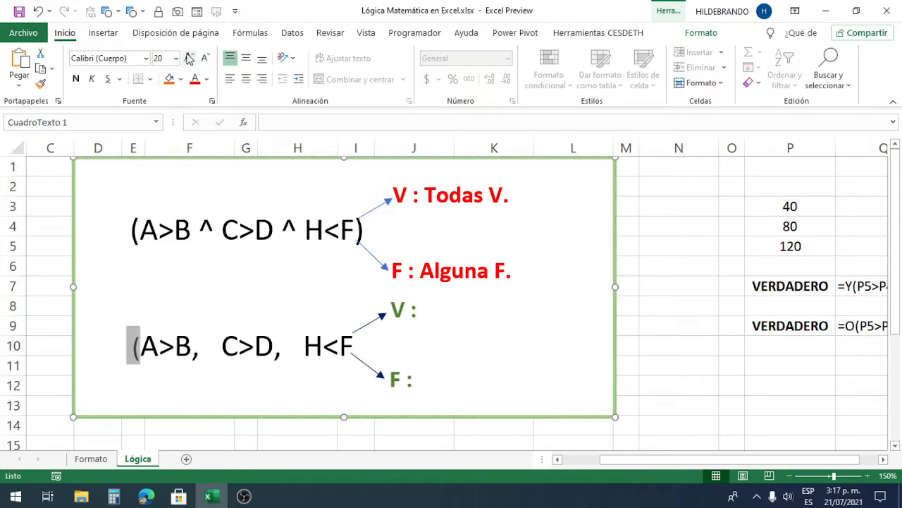
click(189, 59)
click(188, 58)
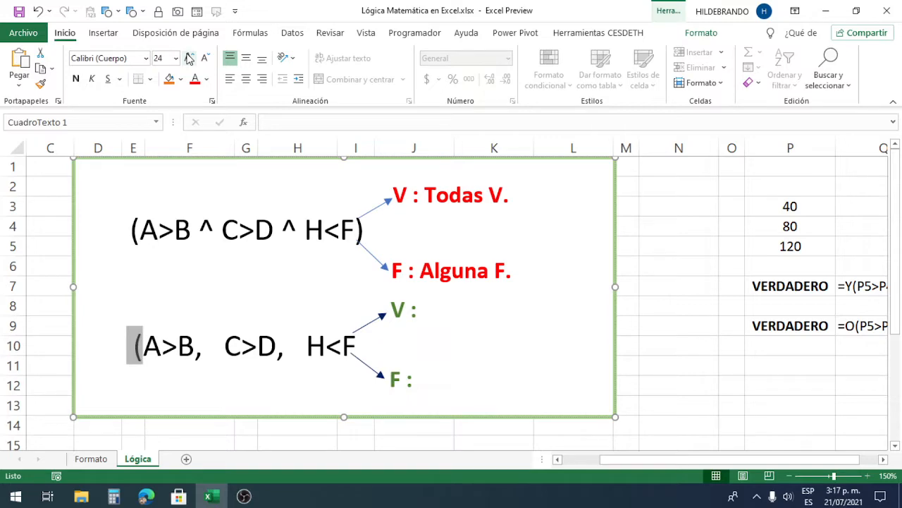
- Close the parenthesis after H<F in the lower expression and delete the extra spaces before its opening parenthesis
click(355, 344)
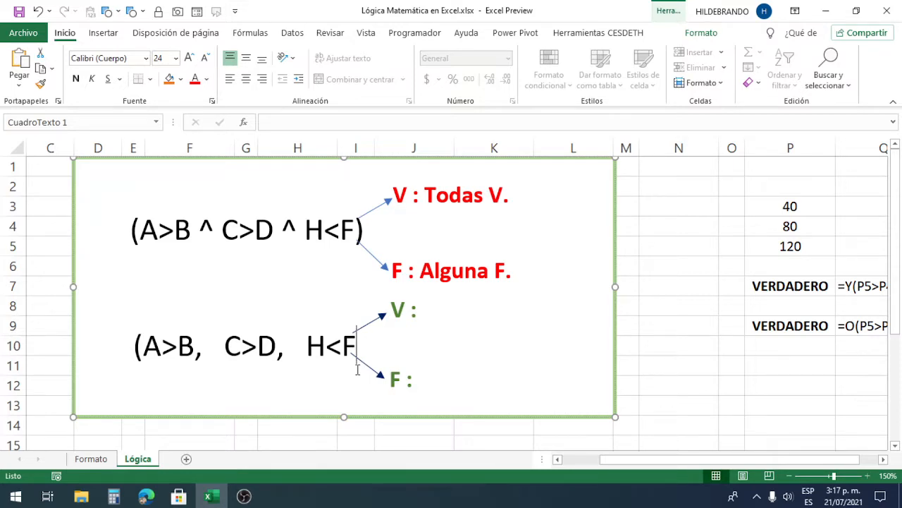
text())
click(138, 347)
key(BackSpace)
key(BackSpace)
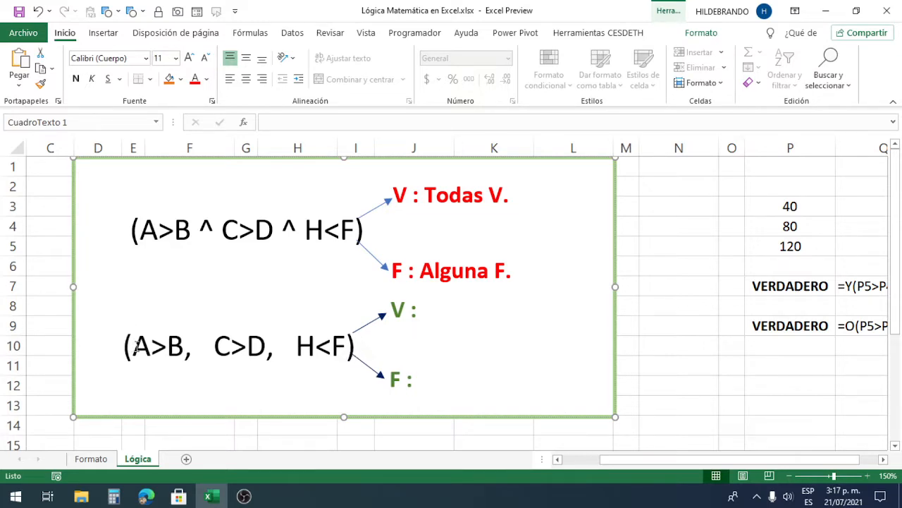
- Replace the comma between A>B and C>D in the lower expression with v and remove the extra spaces
click(192, 356)
key(BackSpace)
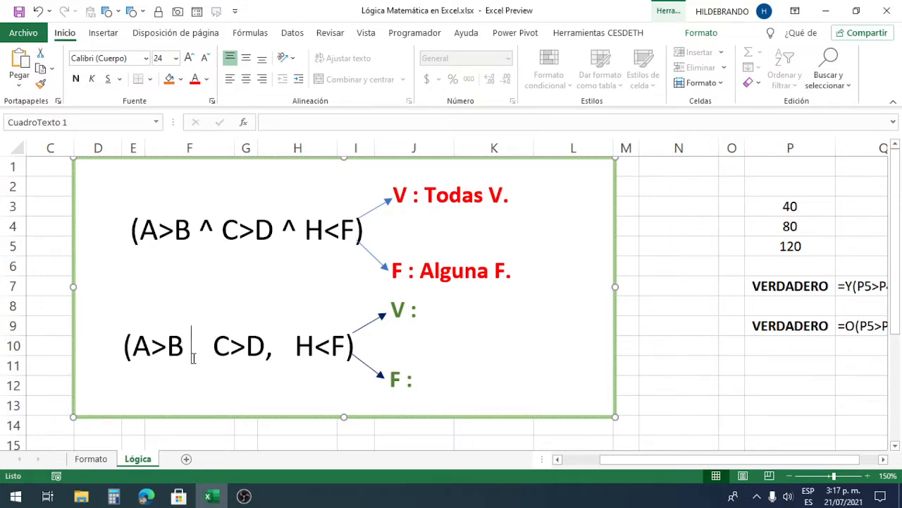
text(v)
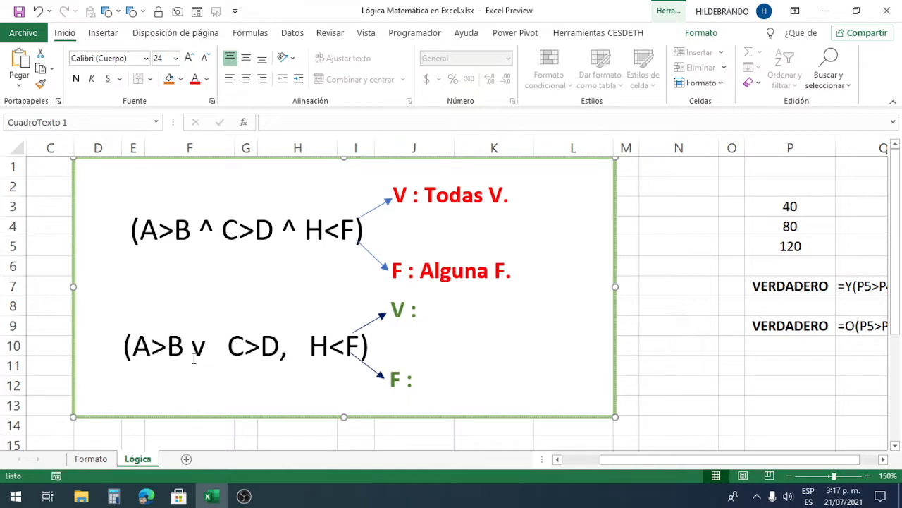
key(Delete)
key(Delete)
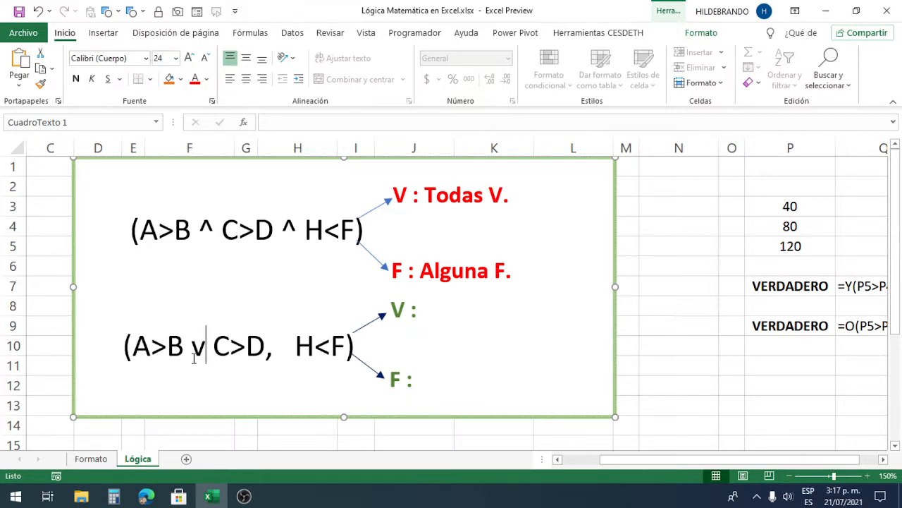
- Replace the comma between C>D and H<F in the lower expression with a lowercase v and remove the extra spaces
key(Right)
key(Right)
key(Right)
key(Right)
key(Delete)
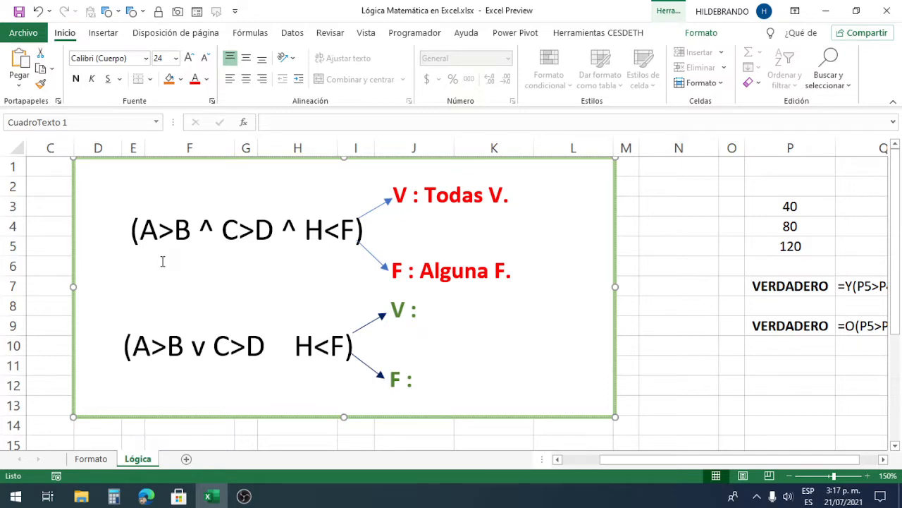
text(V)
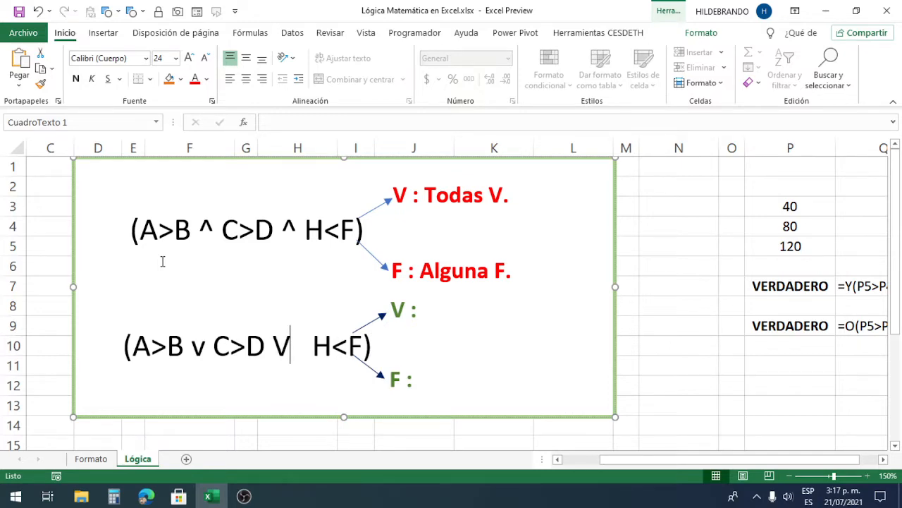
key(BackSpace)
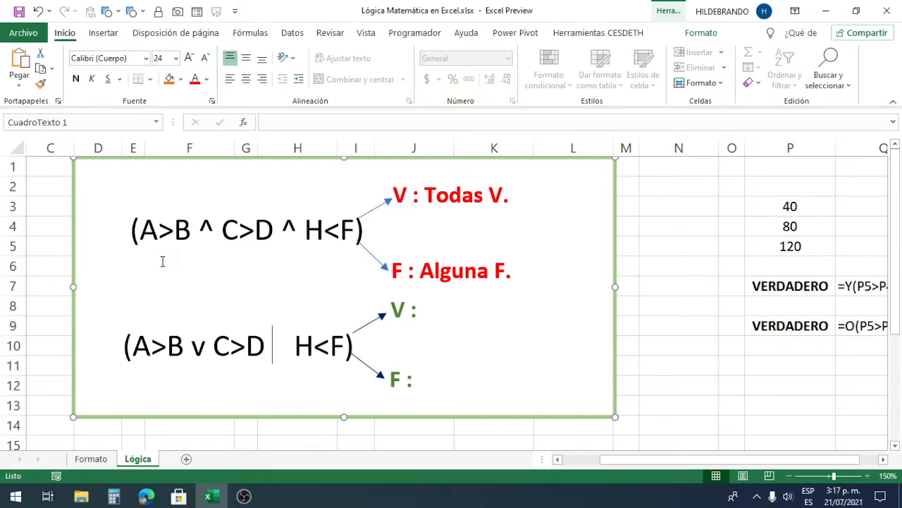
text(v)
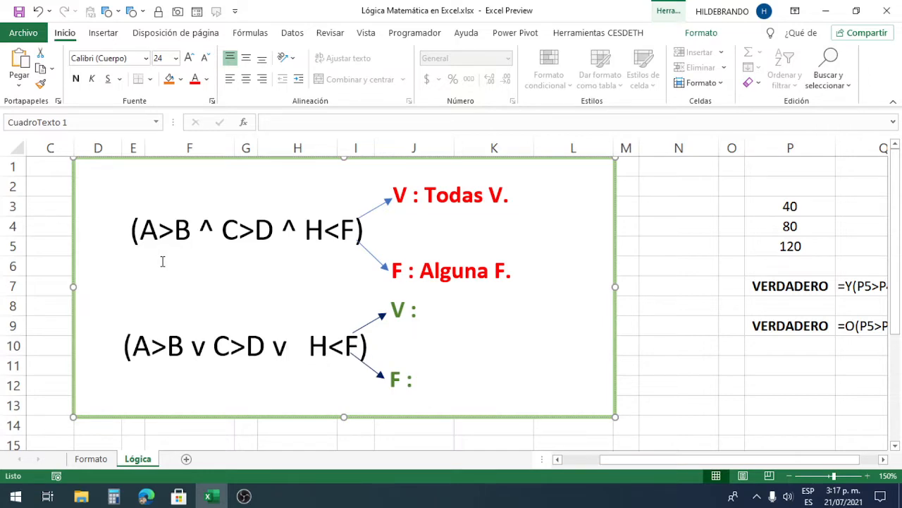
key(Delete)
key(Delete)
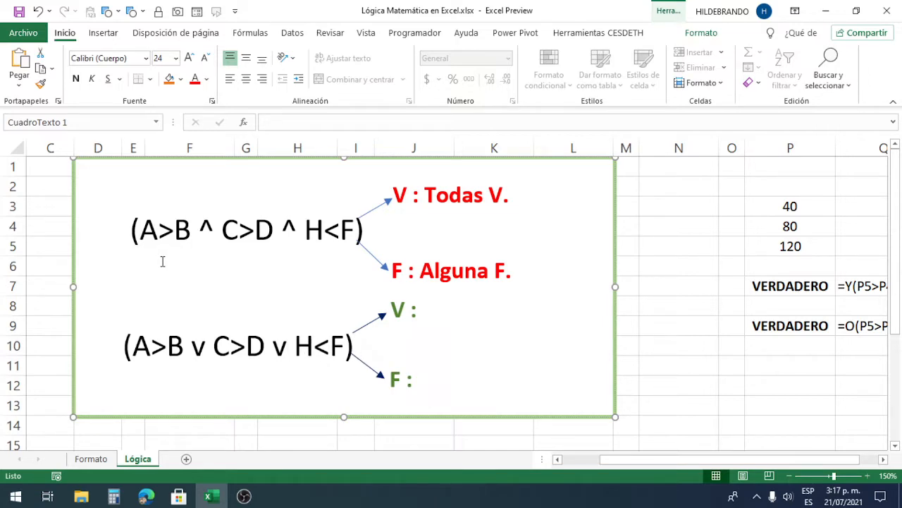
- Complete the lower expression's outcome labels with "Alguna V." for V and "Todas F." for F
click(404, 346)
click(426, 310)
text(Al)
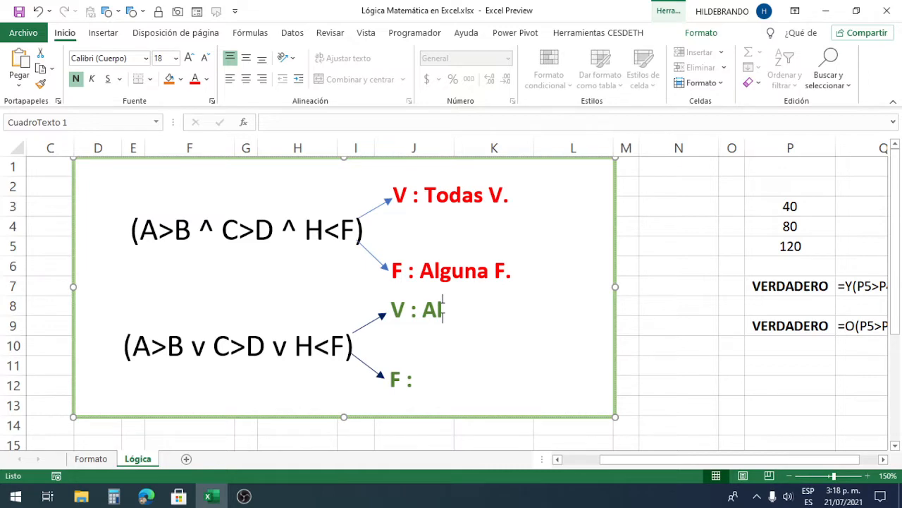
text(guna)
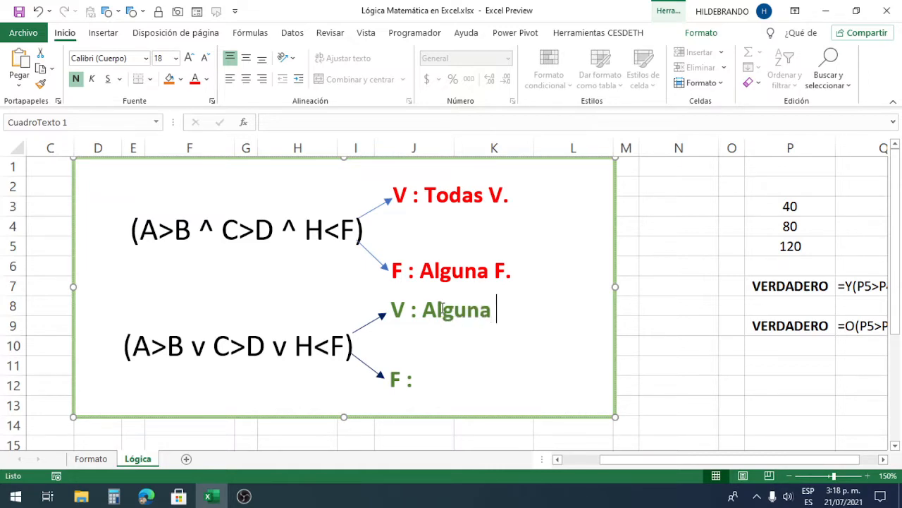
text( V.)
click(428, 381)
text(Todas F)
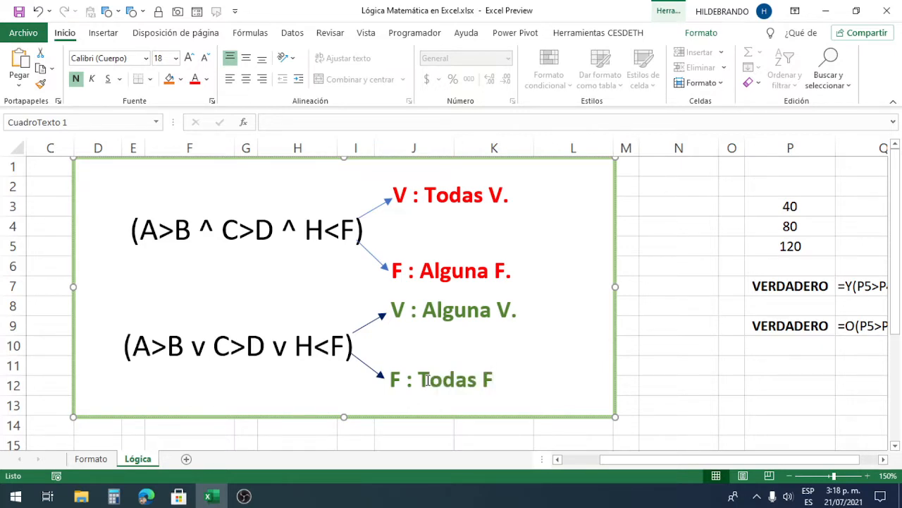
text(.)
- View the Y formula in cell P7
click(884, 459)
click(884, 459)
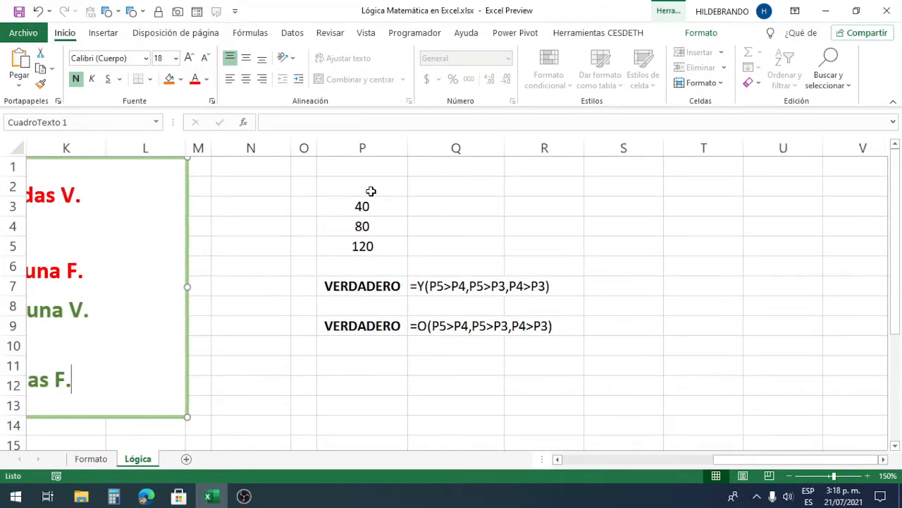
click(344, 286)
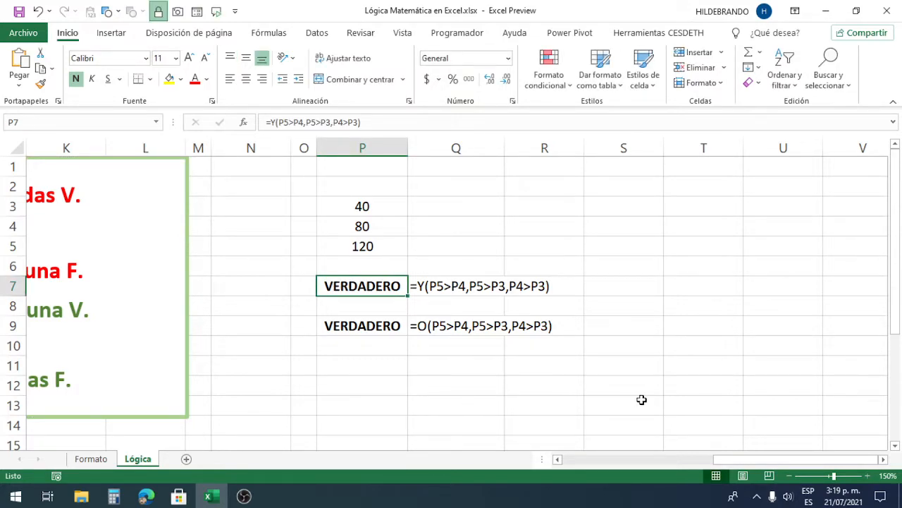
- Add Y before the upper expression's opening parenthesis and delete extra leading spaces to shift it away from the arrows
click(558, 459)
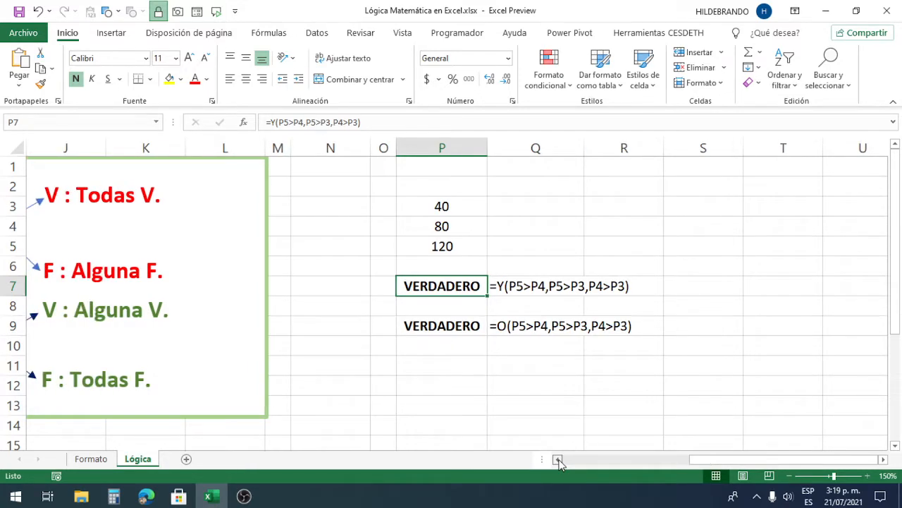
click(557, 459)
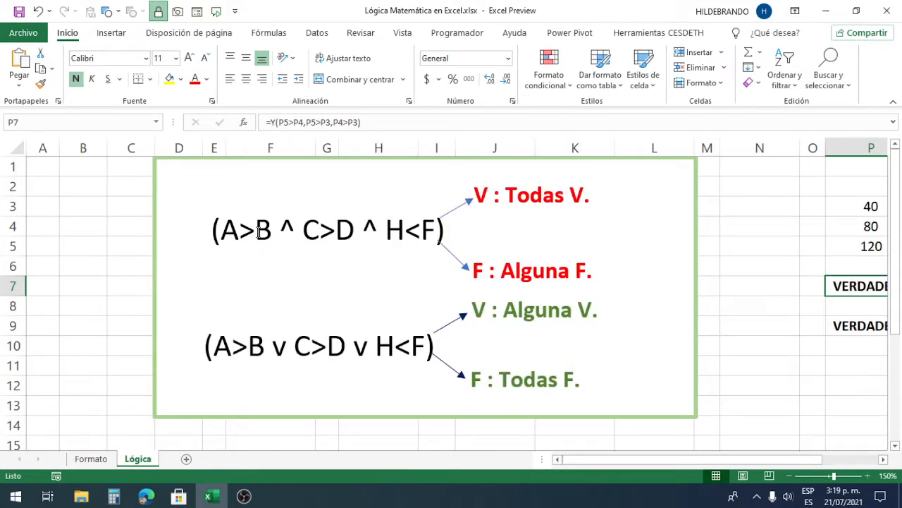
click(208, 231)
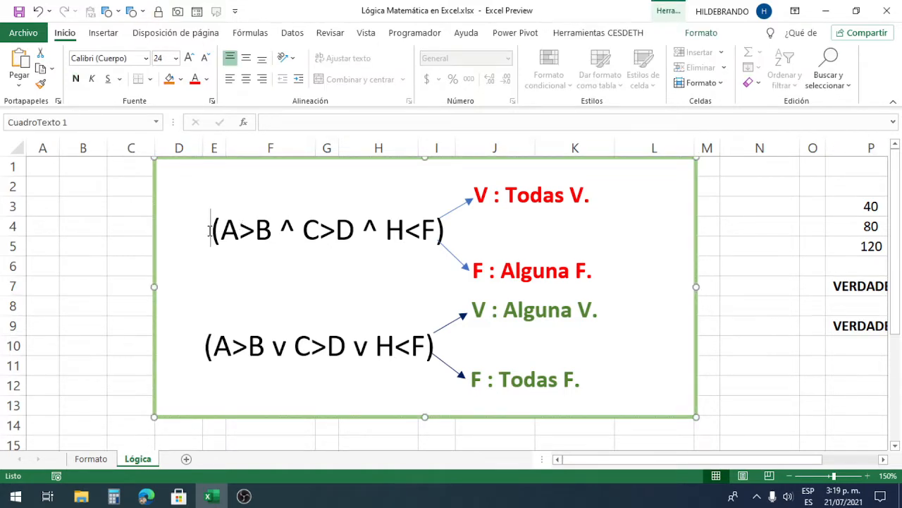
text(Y)
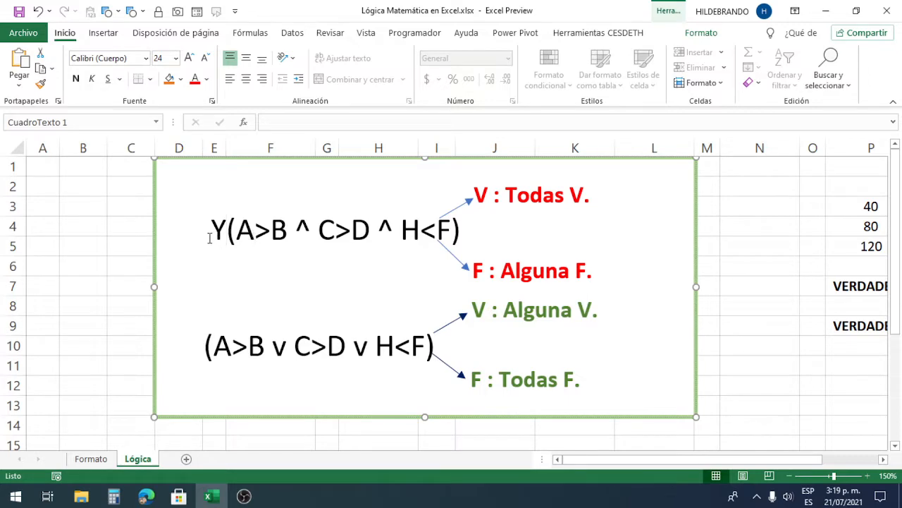
click(216, 242)
key(BackSpace)
key(BackSpace)
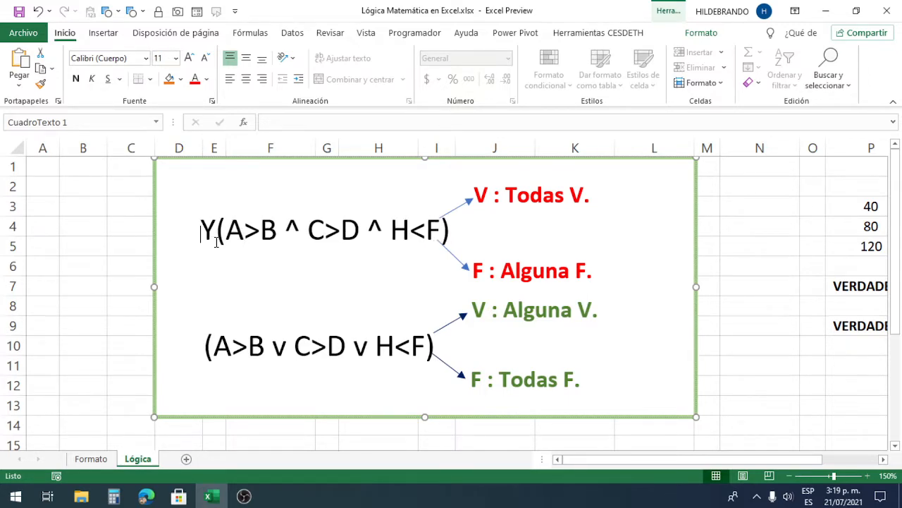
key(BackSpace)
key(BackSpace)
key(BackSpace)
key(BackSpace)
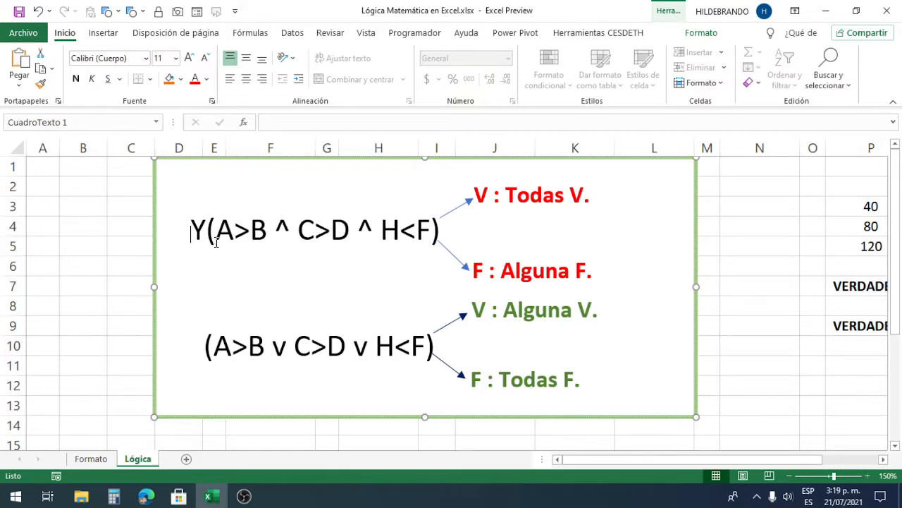
key(BackSpace)
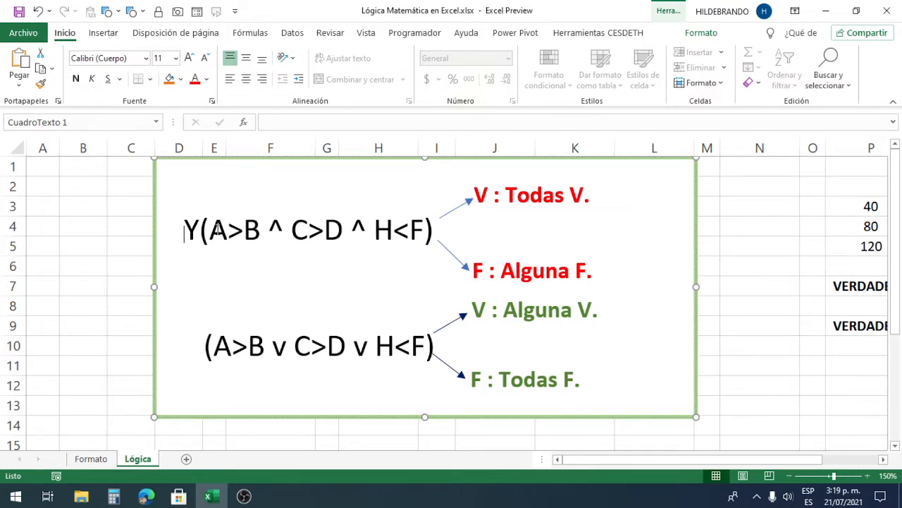
- Replace the ^ between A>B and C>D in the upper expression with a comma and remove the surrounding spaces
click(263, 236)
text(,)
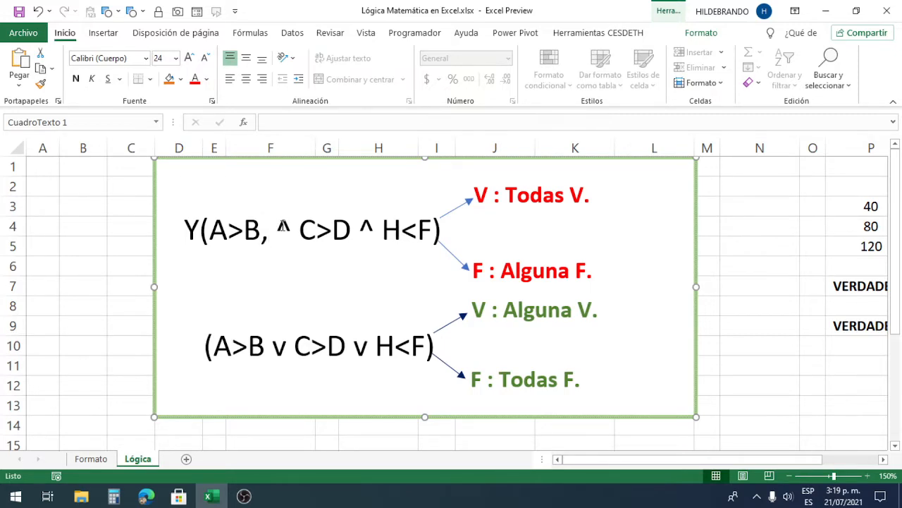
key(Delete)
key(Delete)
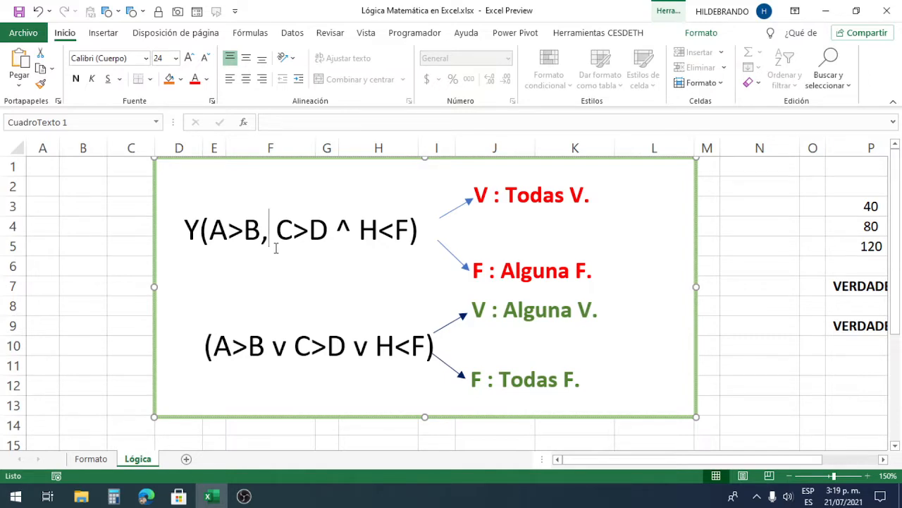
key(Delete)
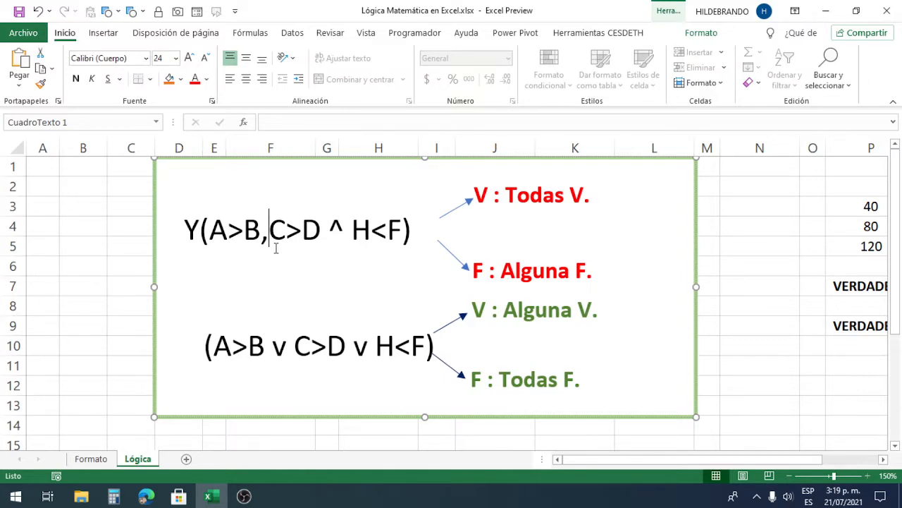
- Replace the ^ between C>D and H<F in the upper expression with a comma and remove the surrounding spaces
click(322, 234)
text(,)
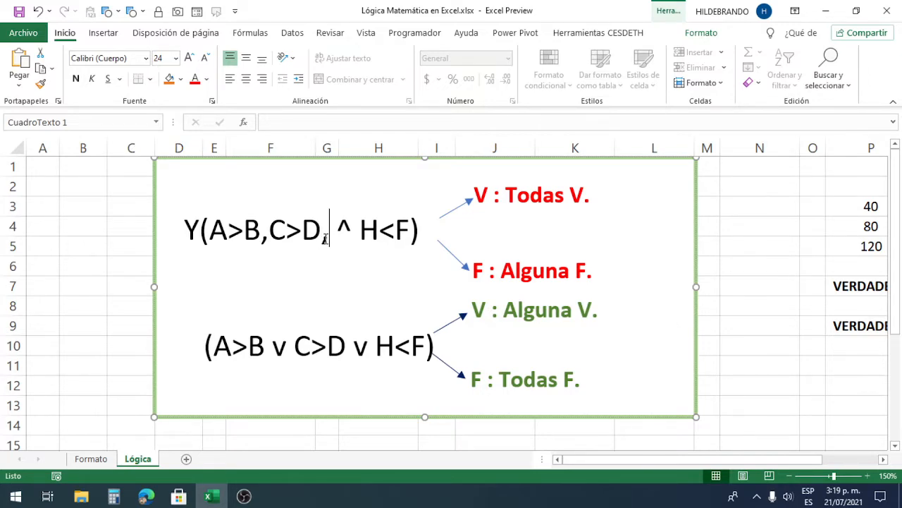
key(Delete)
key(Delete)
key(Delete)
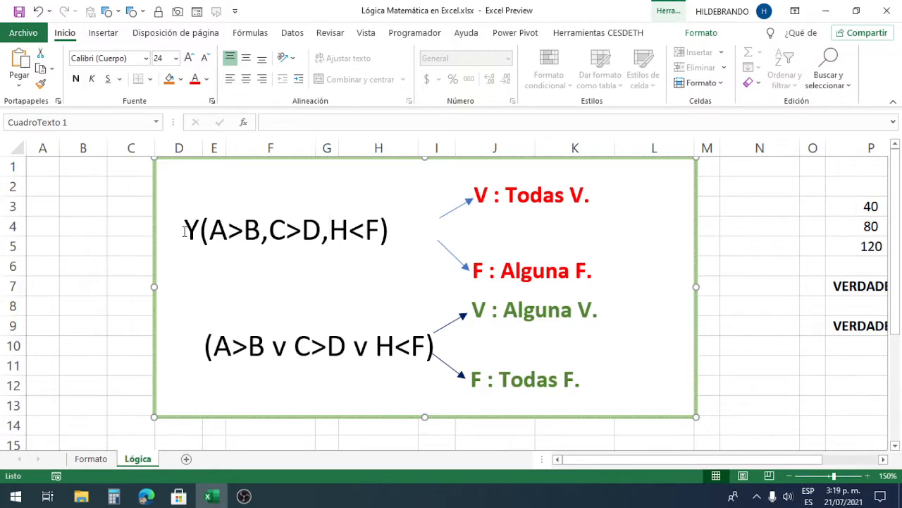
- Add an uppercase O at font size 24 before the lower expression's opening parenthesis
key(Home)
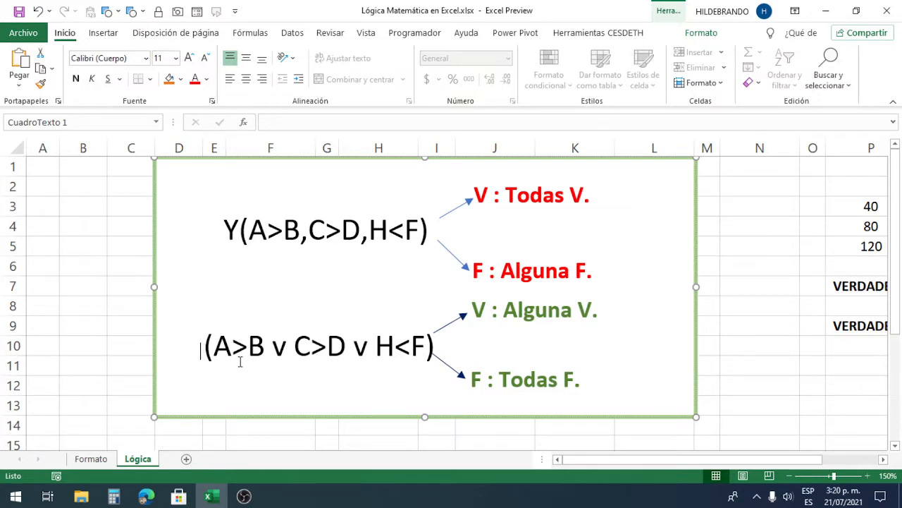
text(o)
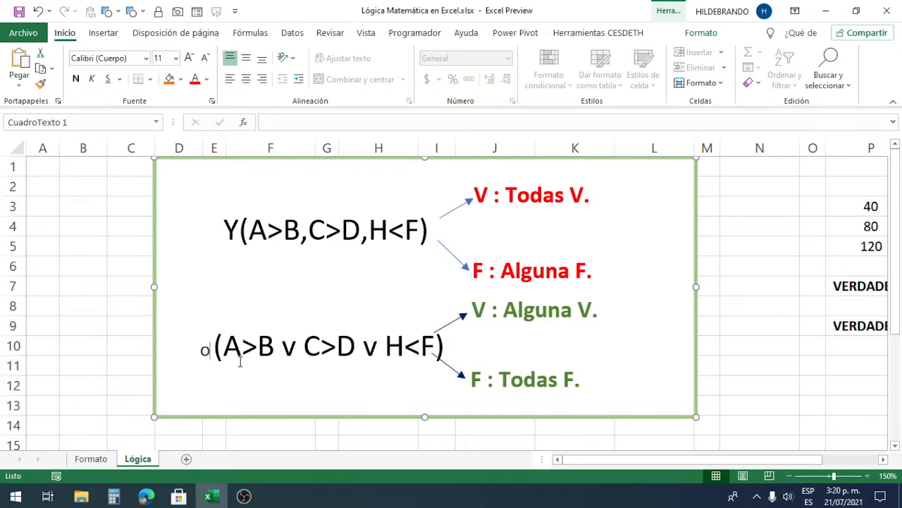
key(shift+Left)
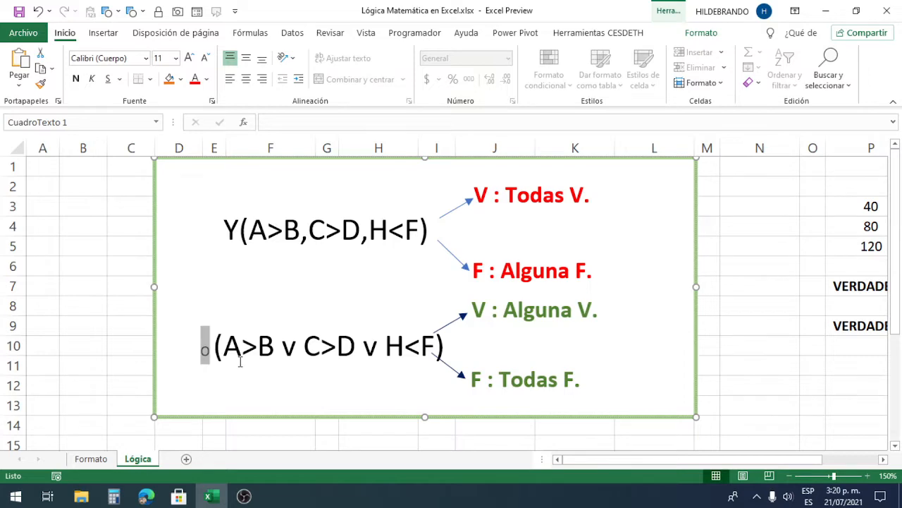
click(191, 64)
click(191, 63)
click(191, 63)
click(191, 64)
click(191, 64)
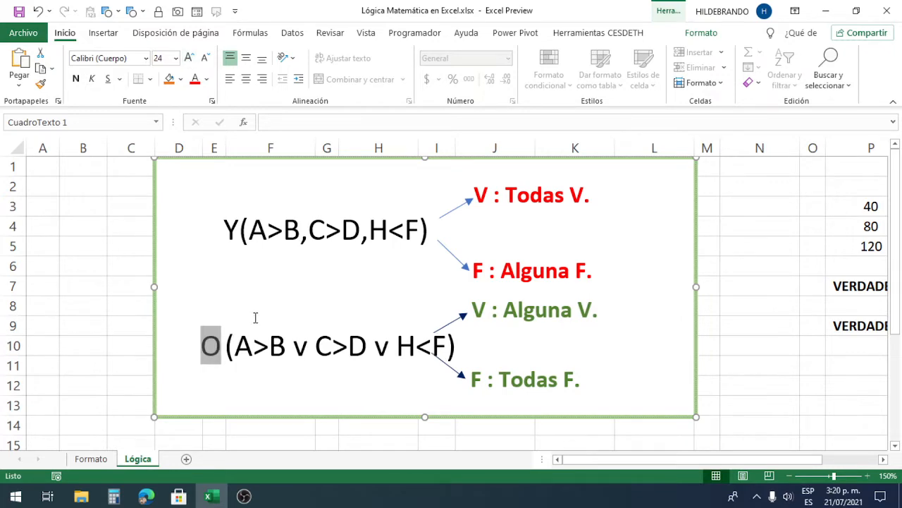
- Replace the v between A>B and C>D in the lower expression with a comma directly after B
click(308, 354)
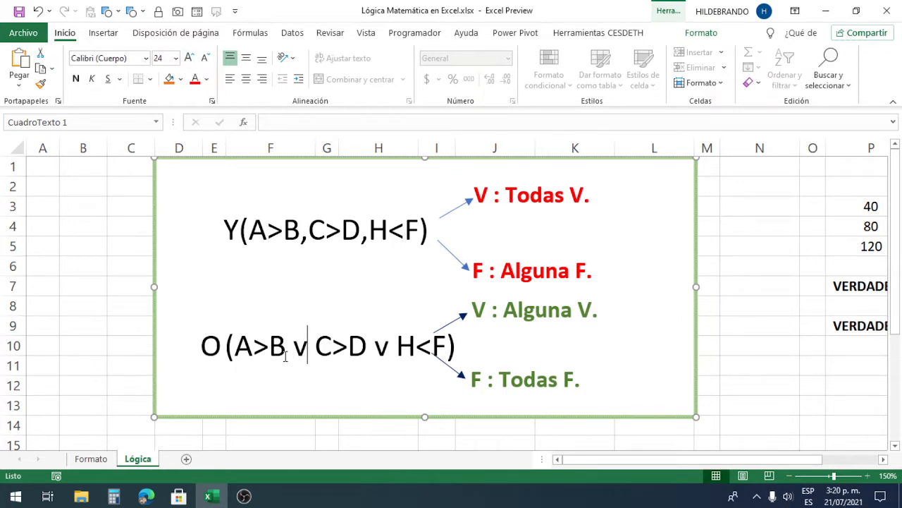
key(BackSpace)
key(BackSpace)
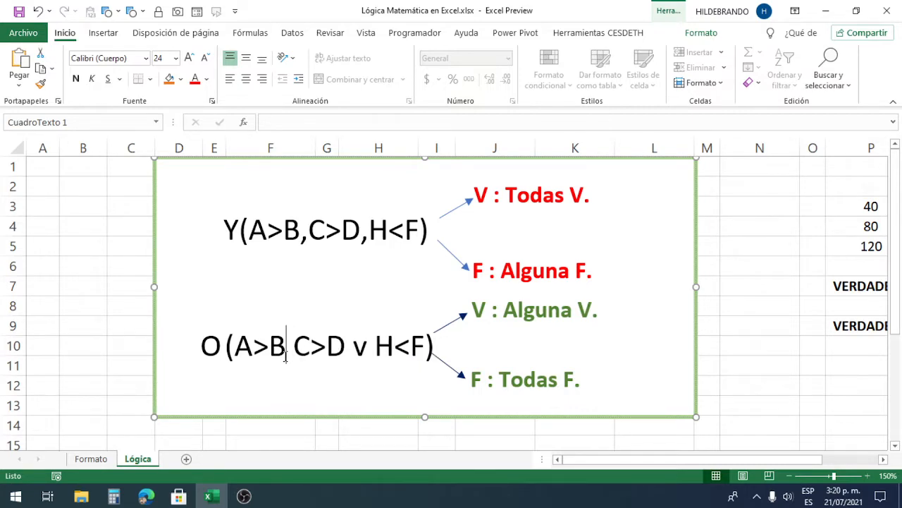
text(,)
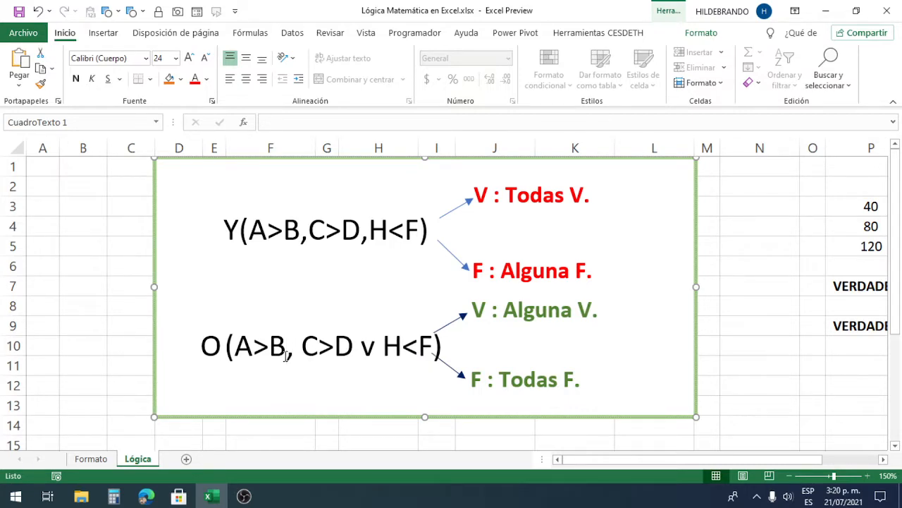
- Replace the v between C>D and H<F with a comma without spaces and shift the lower expression slightly toward its arrows
click(356, 354)
text(,)
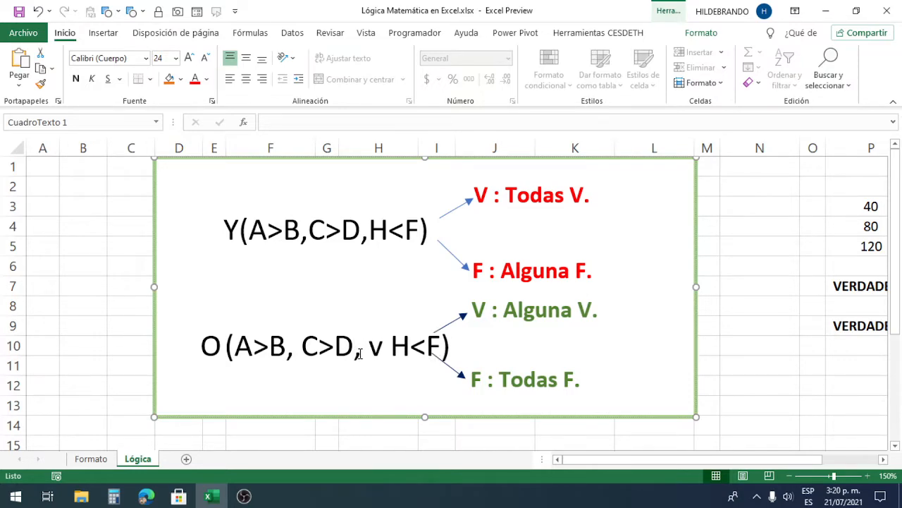
key(Delete)
key(Delete)
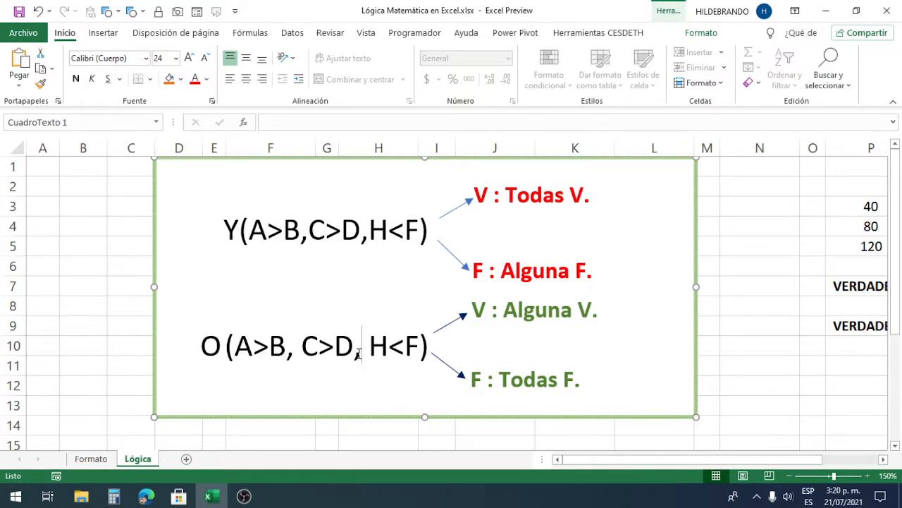
key(Delete)
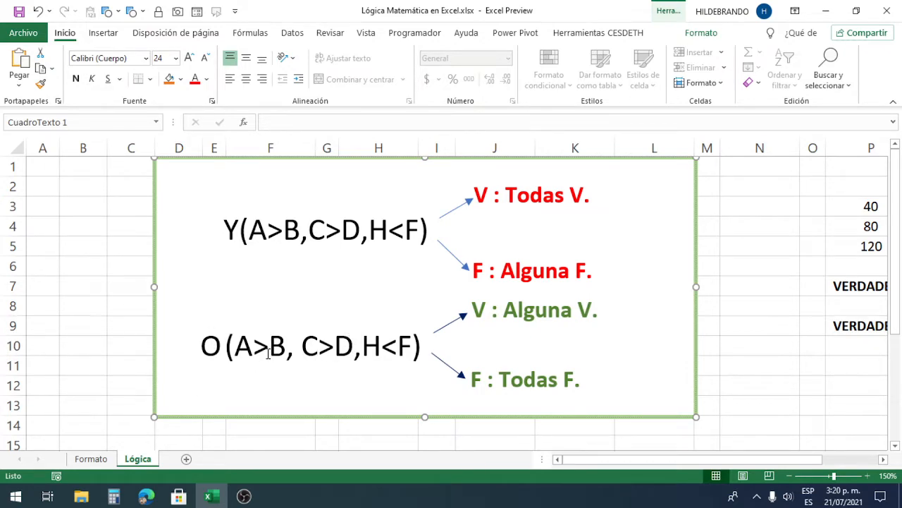
click(203, 346)
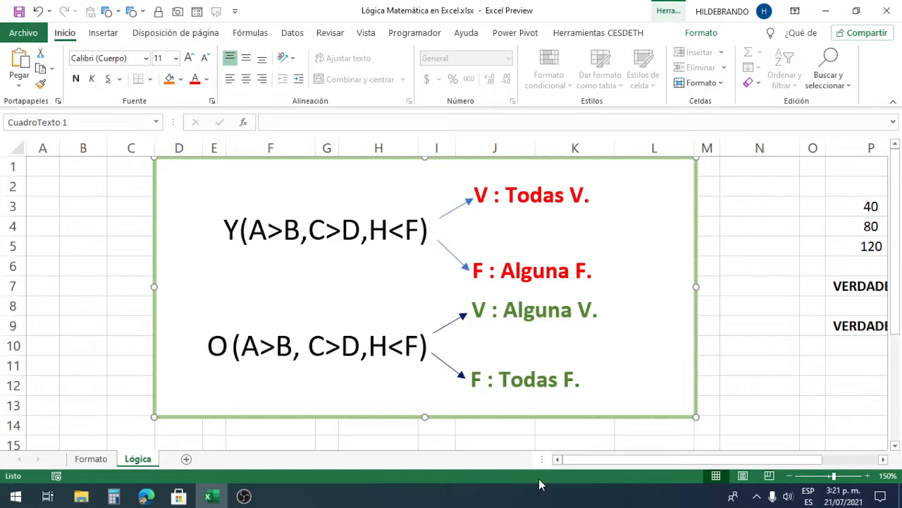
- Examine the Y formula in P7 and the O formula in P9 against the values in P3 to P5
click(885, 459)
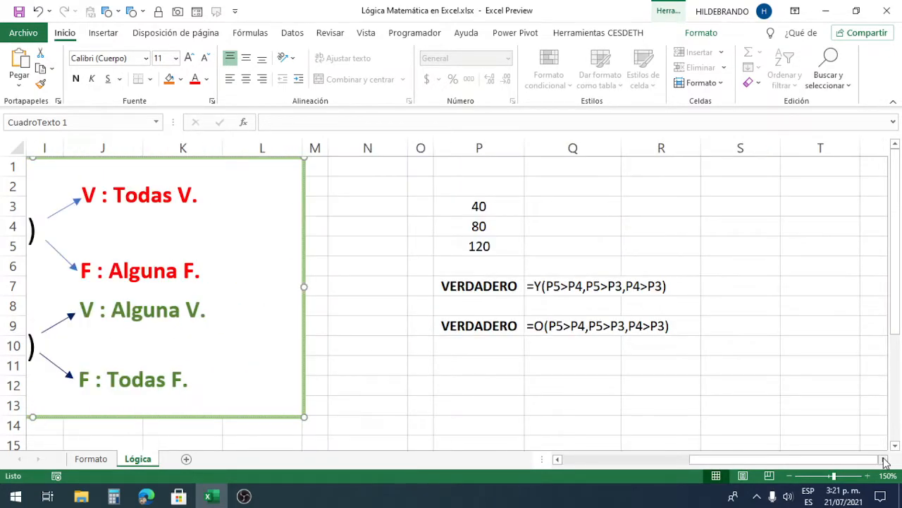
click(885, 459)
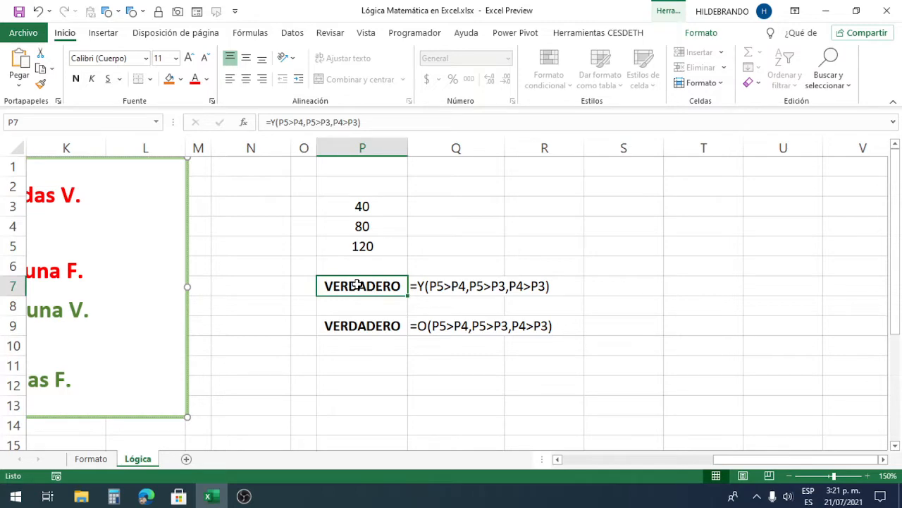
click(357, 284)
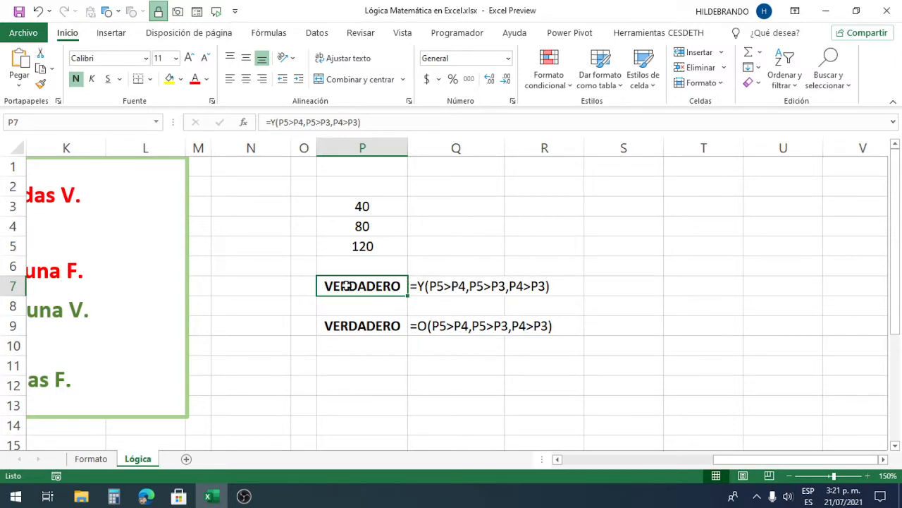
click(378, 226)
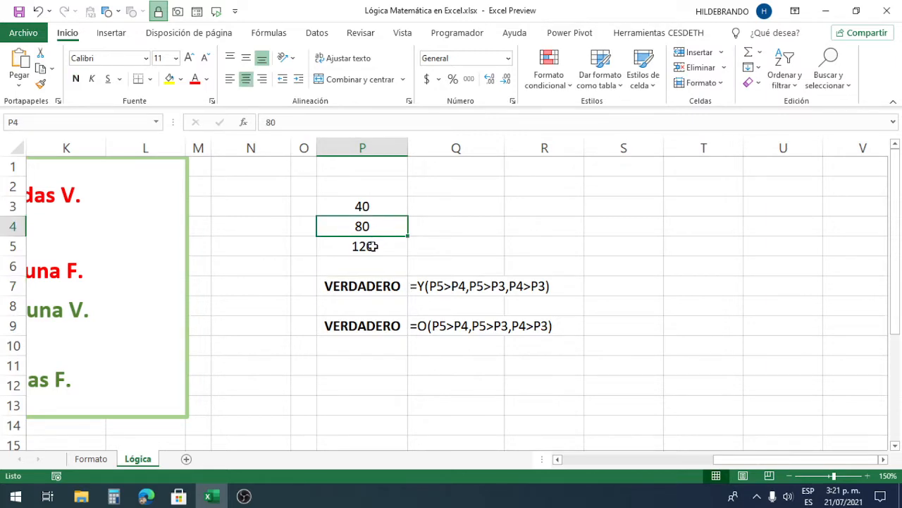
click(372, 284)
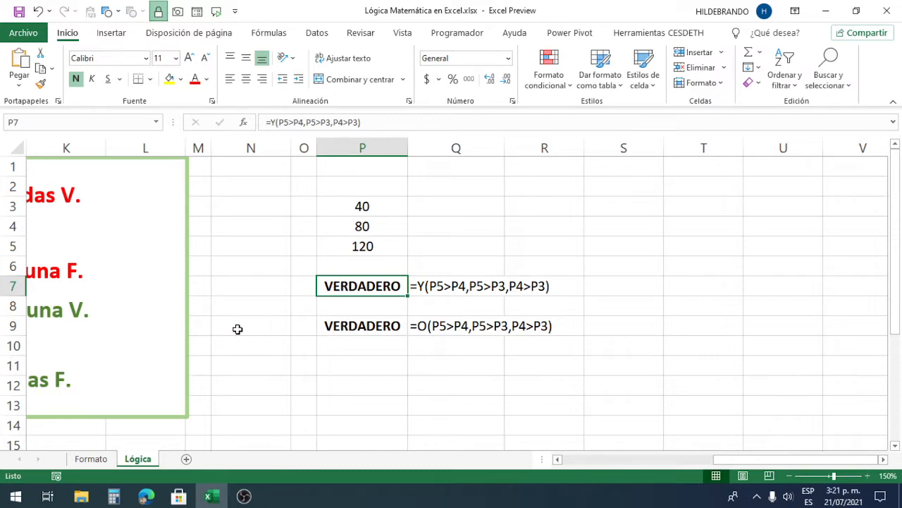
click(354, 325)
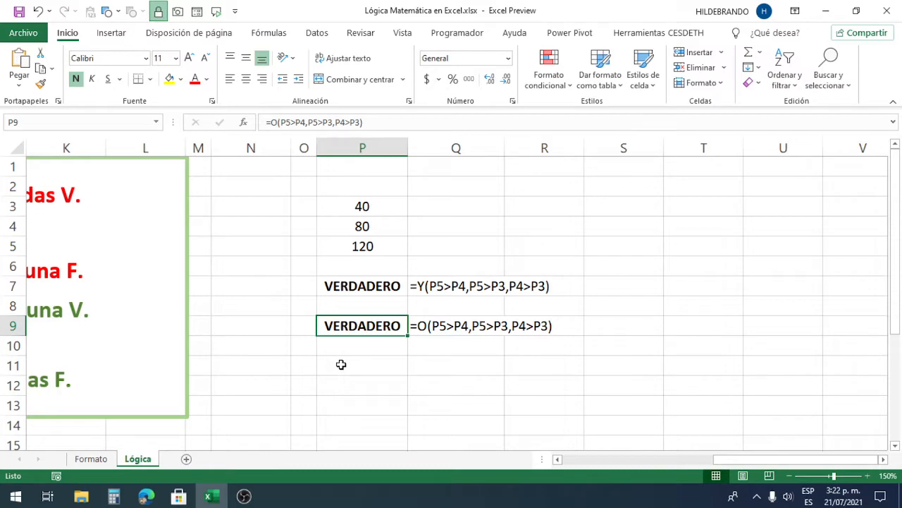
click(369, 287)
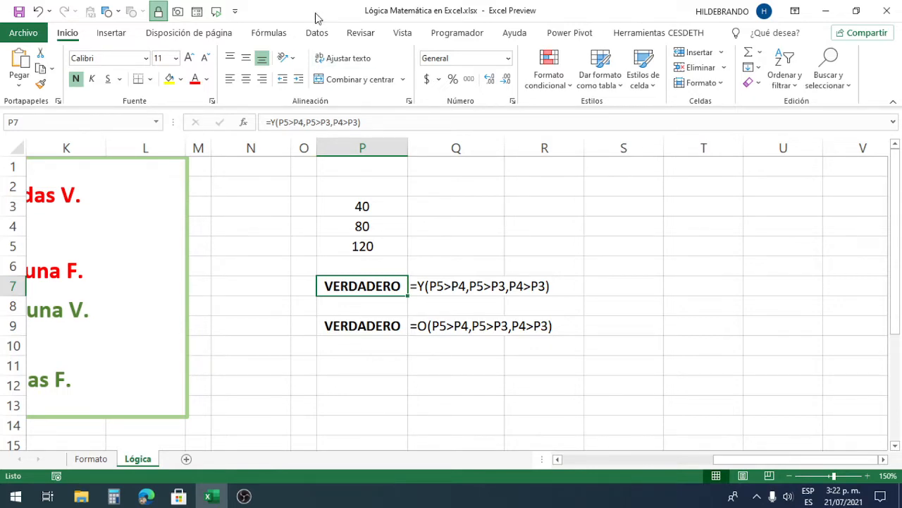
- Set P3 to 100 and check the Y formula in P7 and the O formula in P9 against the values above
click(361, 205)
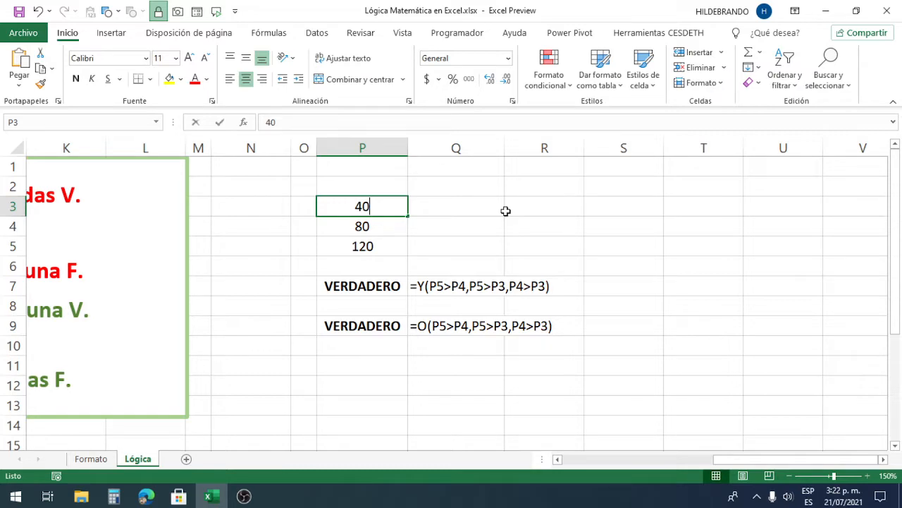
text(100)
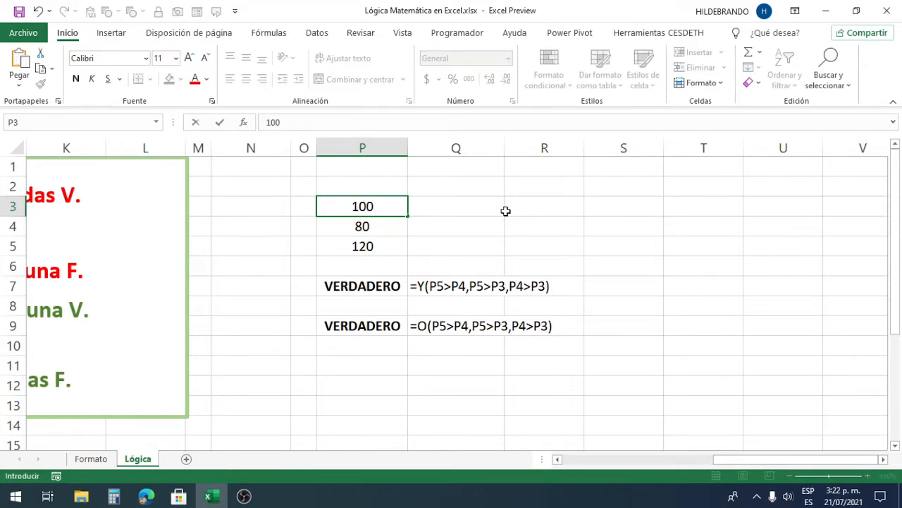
key(Return)
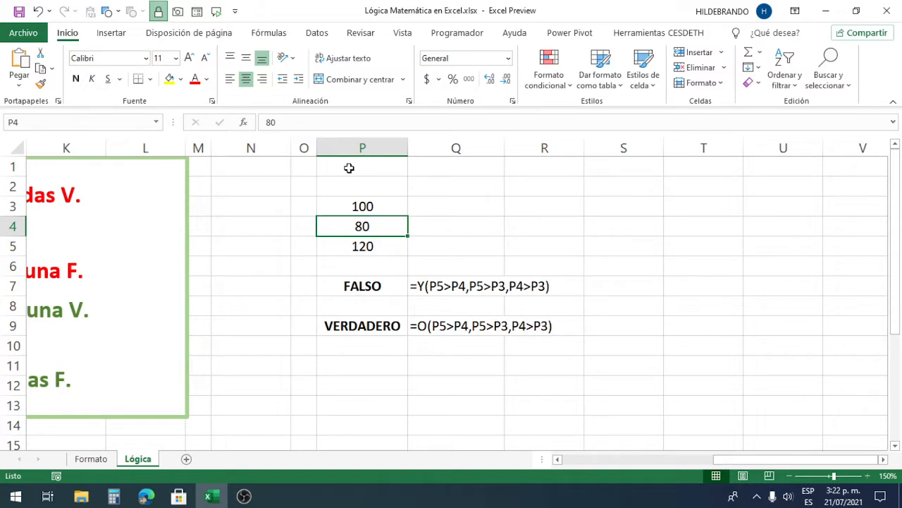
click(366, 289)
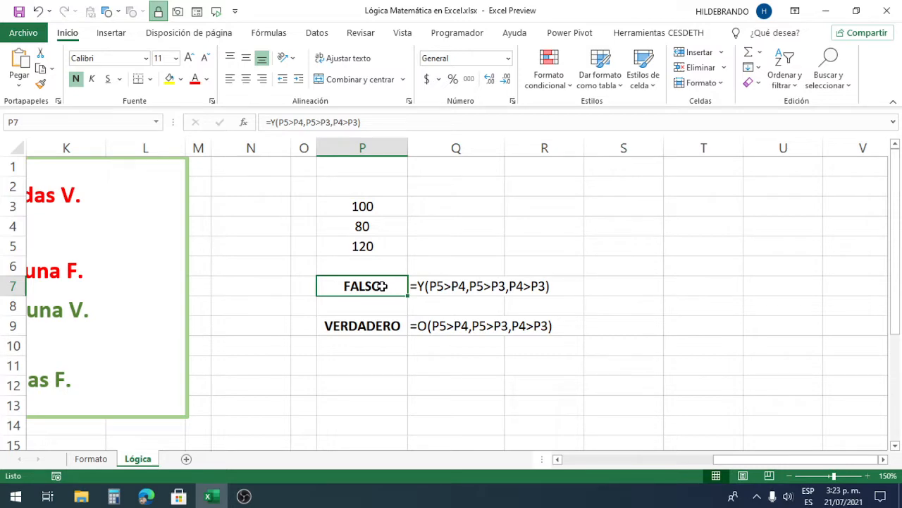
click(367, 326)
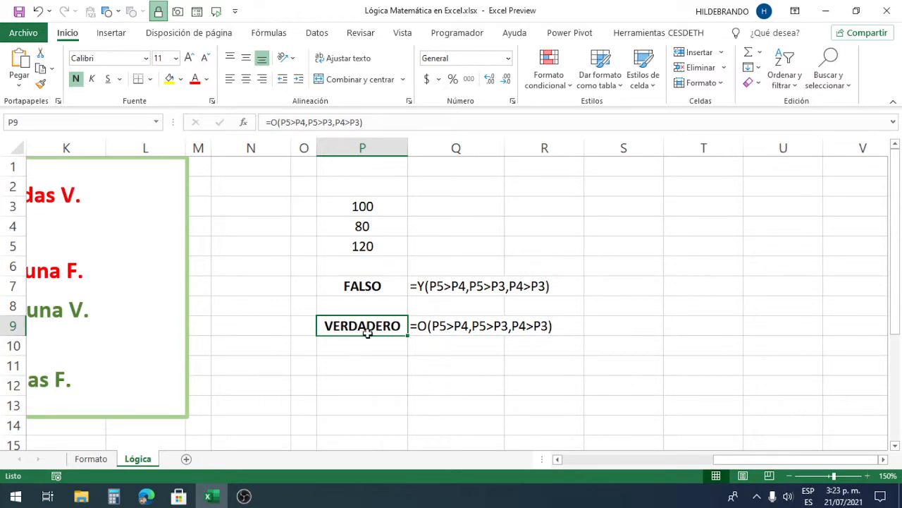
click(368, 246)
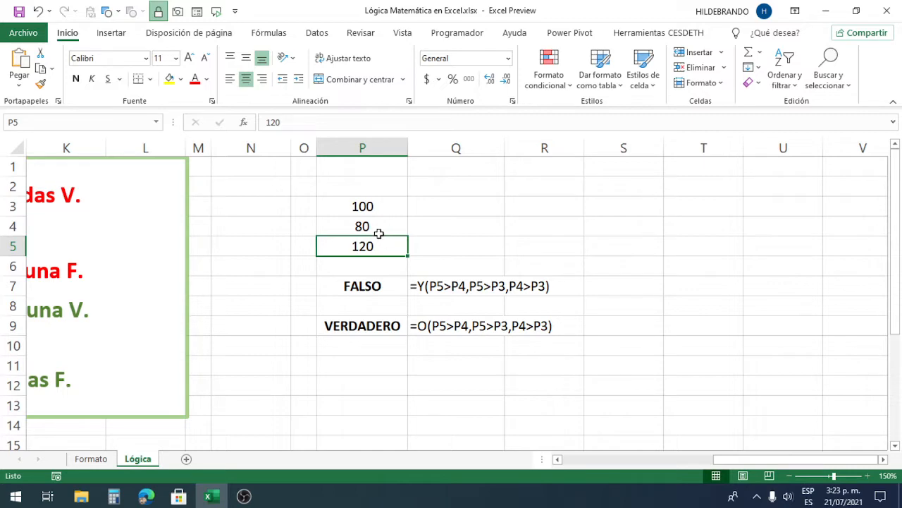
click(379, 324)
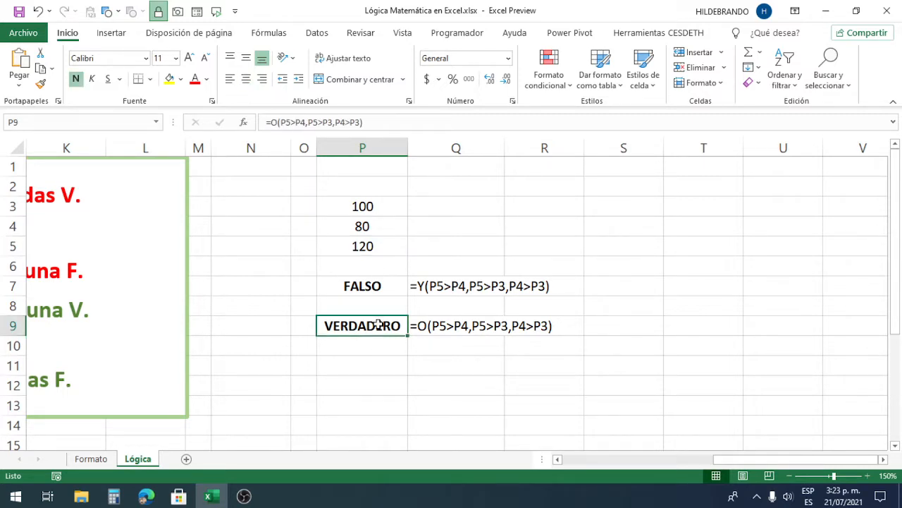
- Set P5 to 30 and compare the results of the Y formula in P7 and the O formula in P9
click(357, 246)
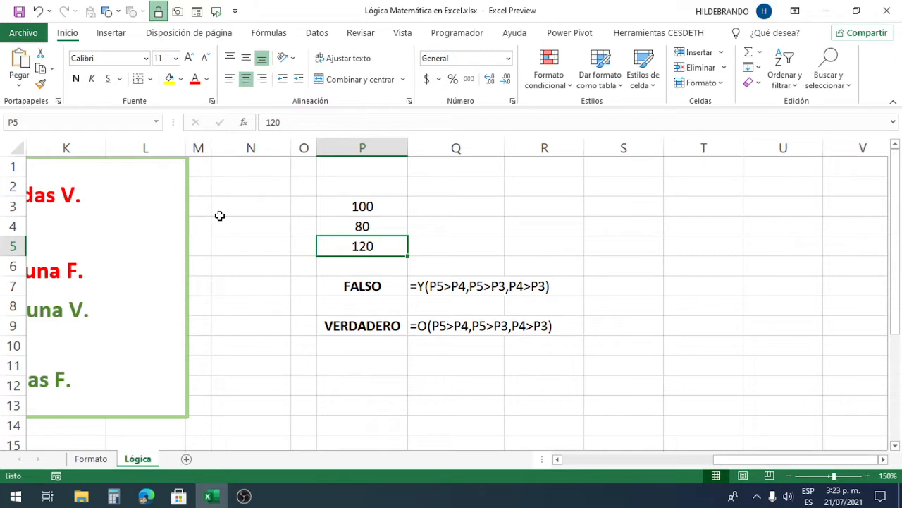
key(F2)
key(BackSpace)
key(BackSpace)
key(BackSpace)
text(30)
key(ctrl+Return)
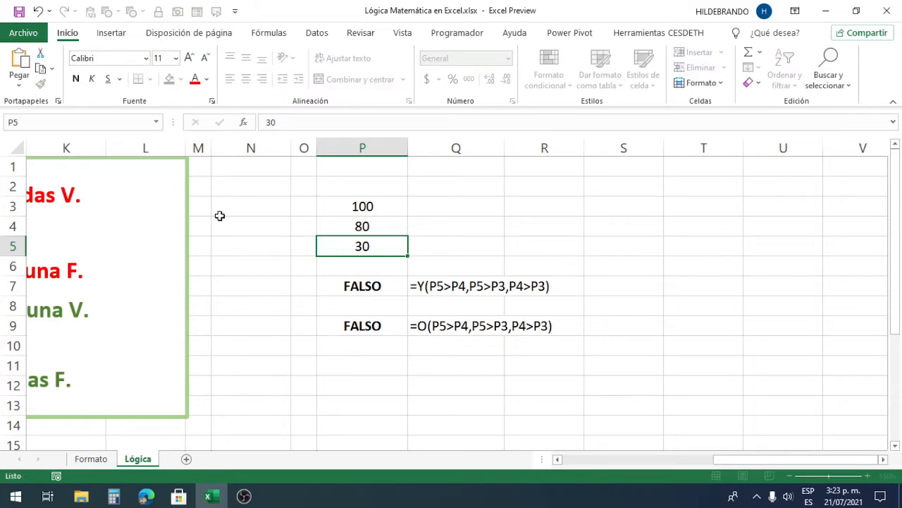
key(Return)
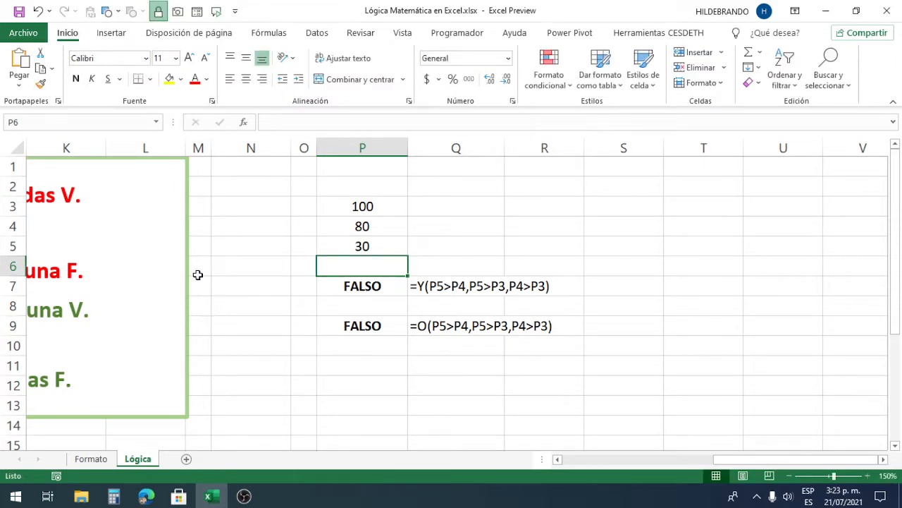
click(361, 288)
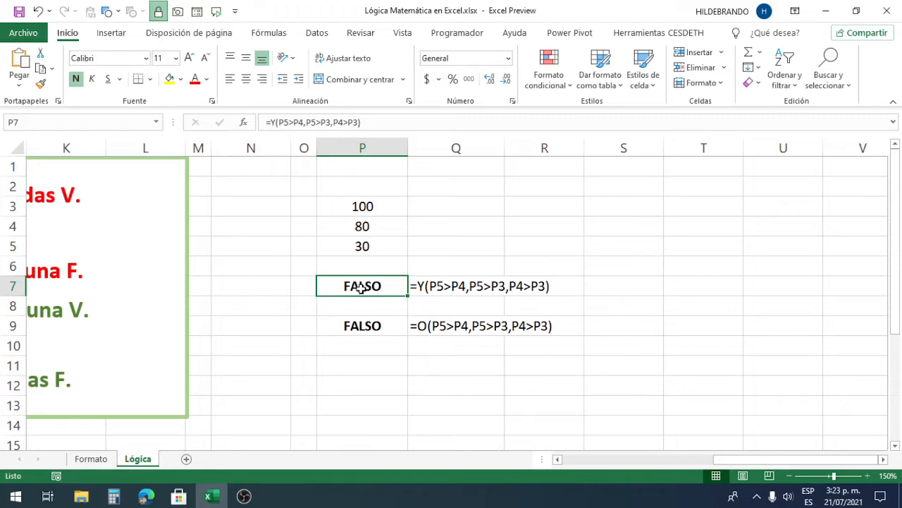
click(358, 326)
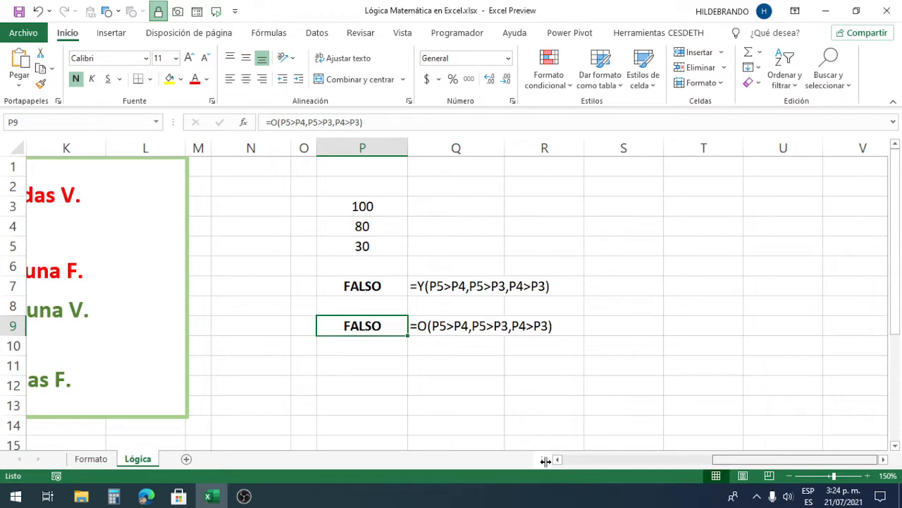
- Review the Y and O diagram and examine the V/F and 1/0 truth tables in rows 16 to 22, comparing conjunction with product and disjunction with sum
scroll(526, 417, left, 3)
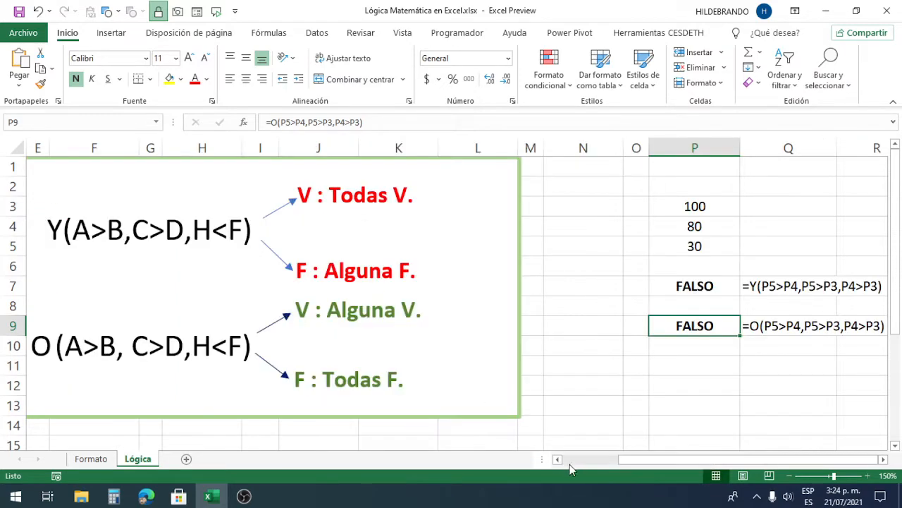
drag(624, 461, 574, 461)
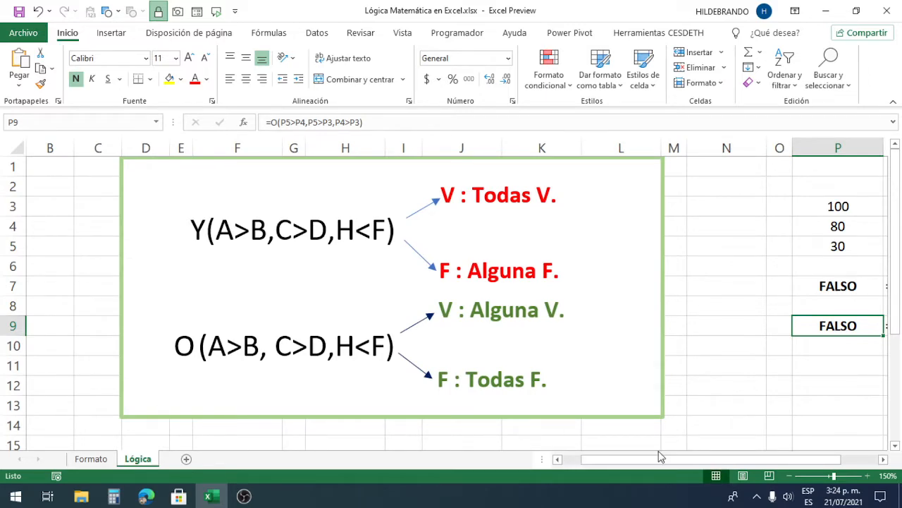
click(896, 446)
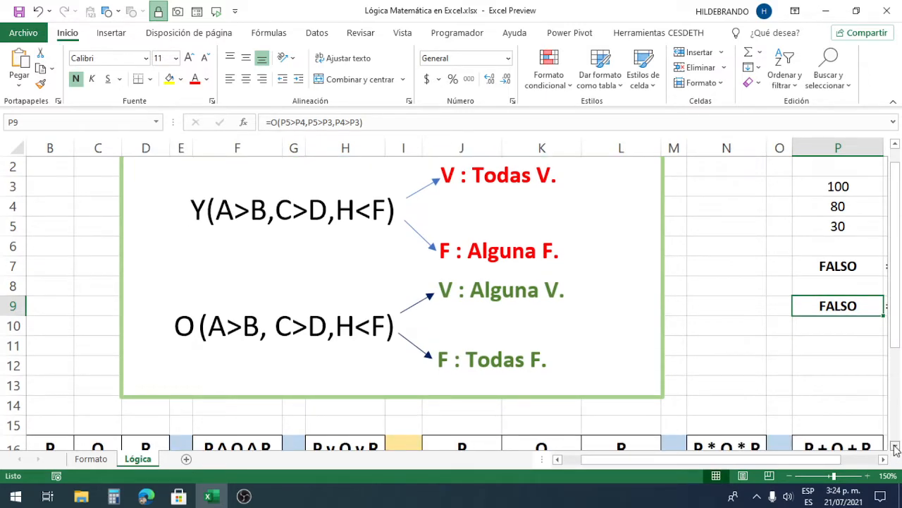
click(896, 447)
click(895, 447)
click(896, 447)
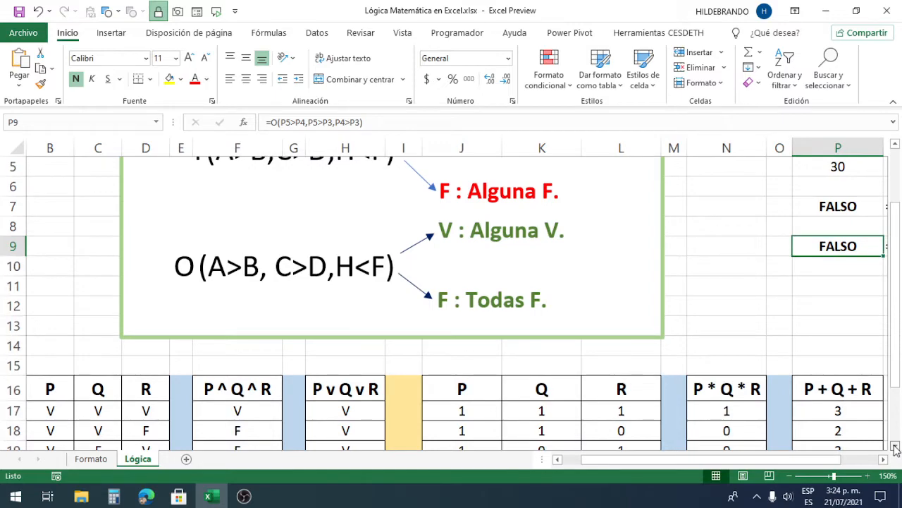
click(896, 447)
click(895, 447)
click(895, 447)
click(896, 447)
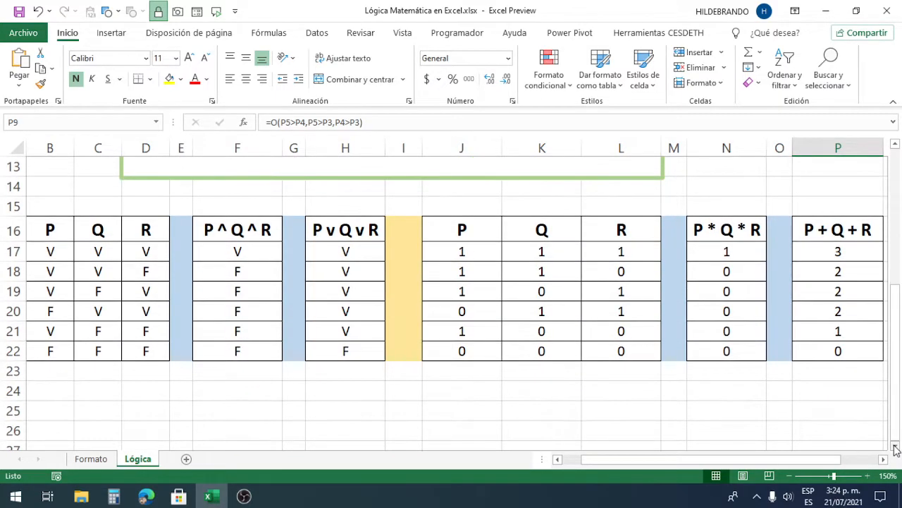
click(895, 447)
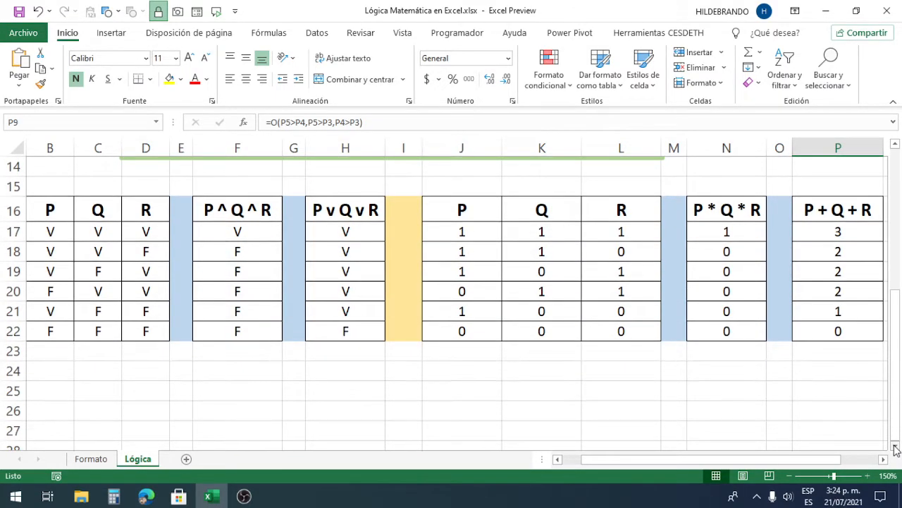
click(558, 459)
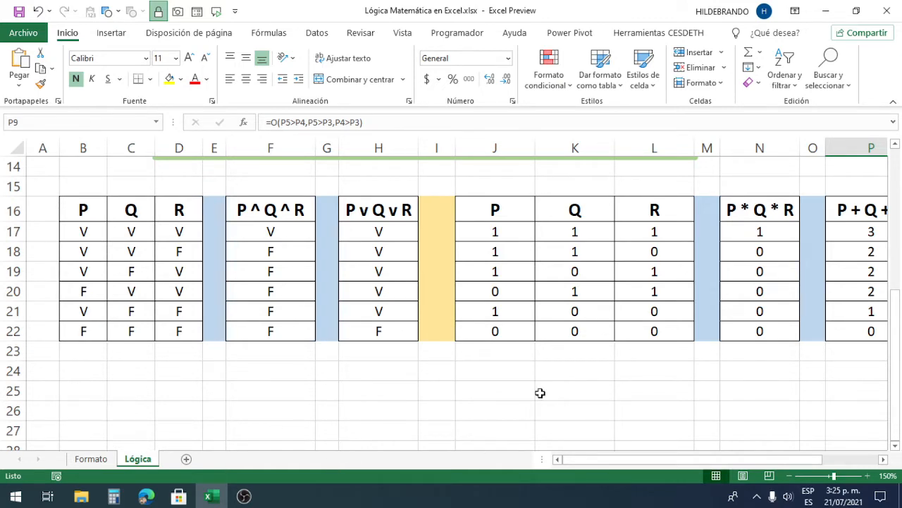
drag(894, 362, 894, 203)
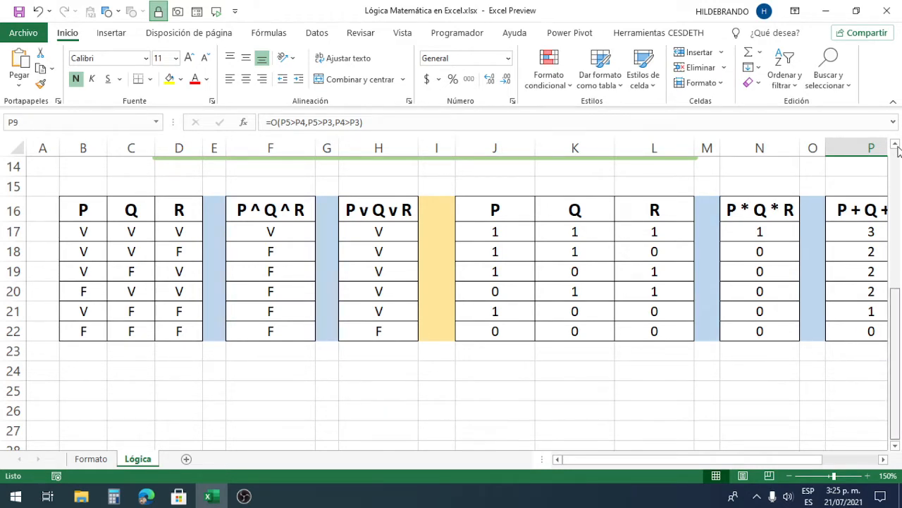
scroll(899, 151, up, 5)
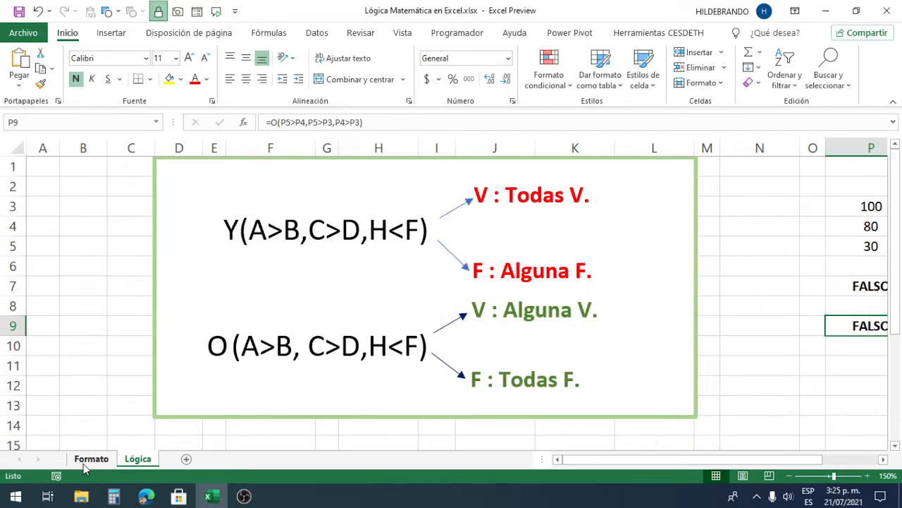
- Switch to the Formato sheet, turn on the Ver trama check box and inspect the row banding down the orders table
click(85, 461)
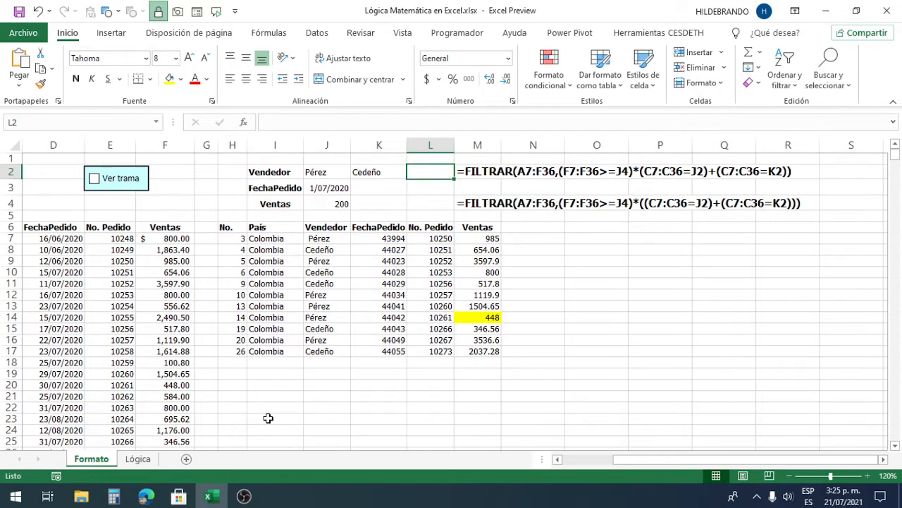
click(557, 459)
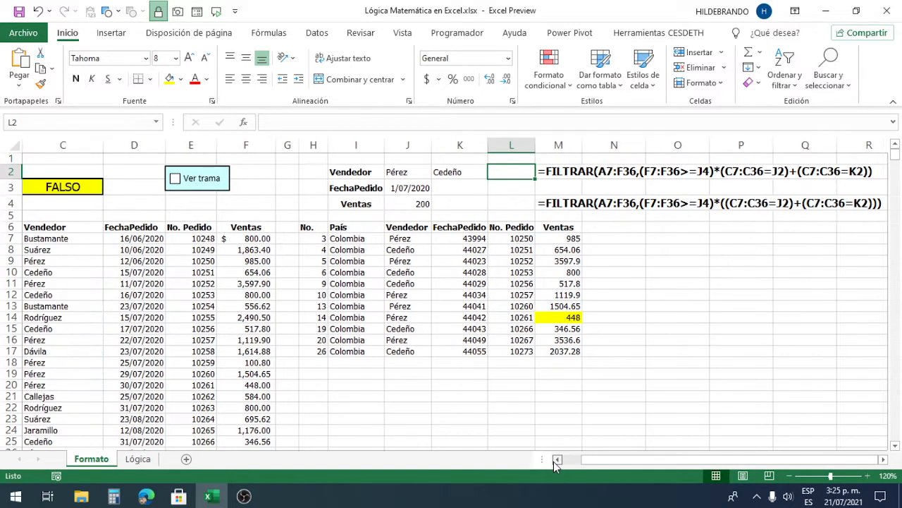
click(557, 459)
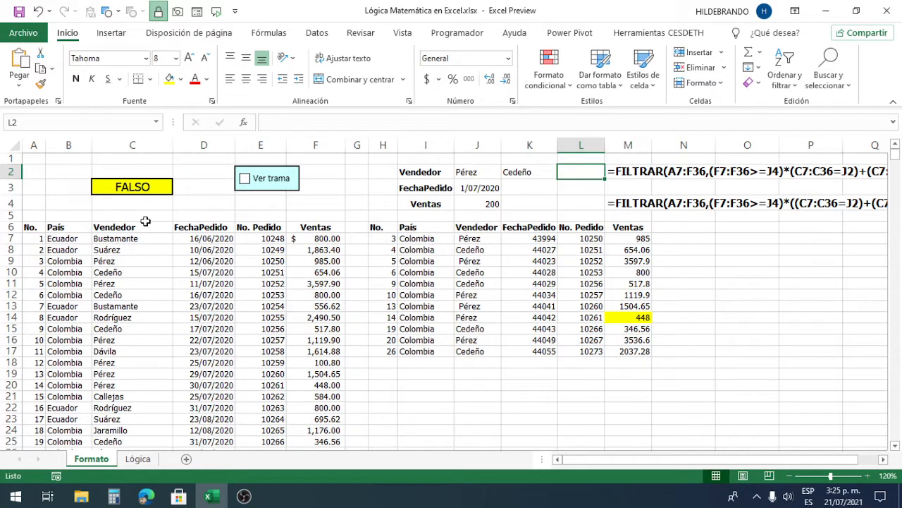
click(245, 181)
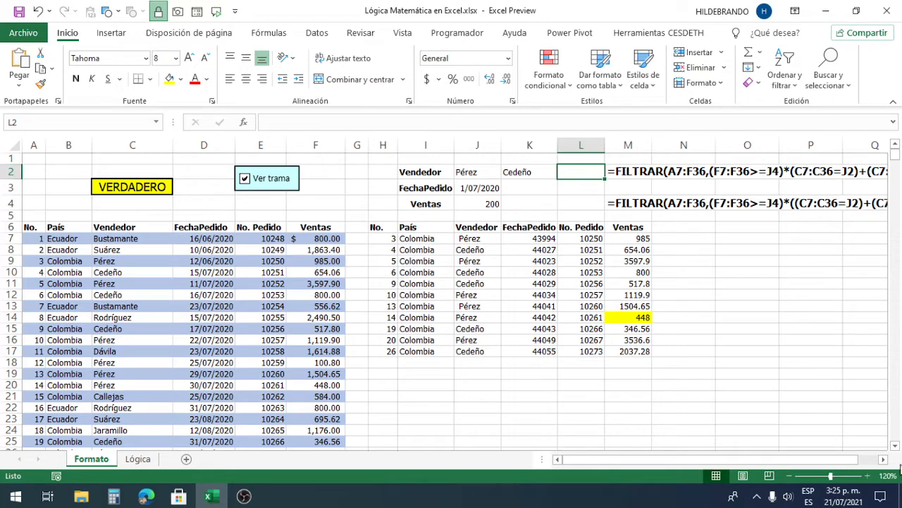
click(894, 446)
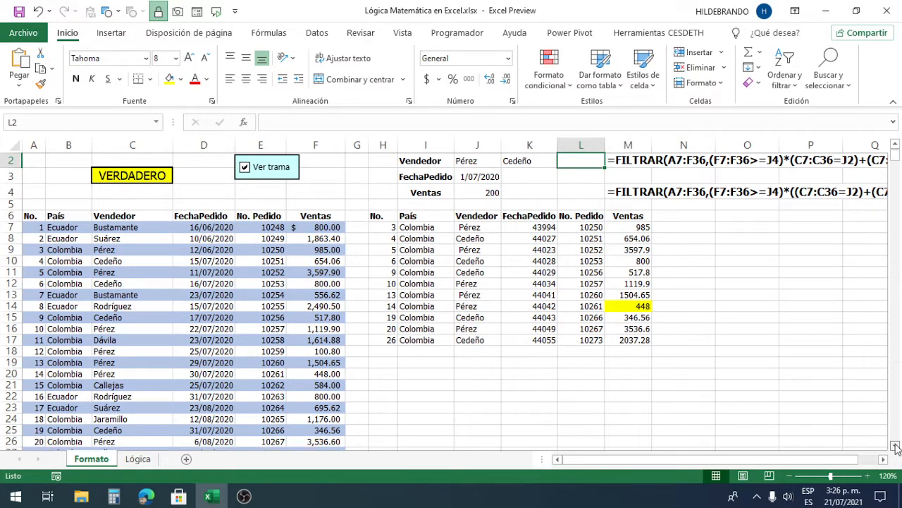
click(895, 447)
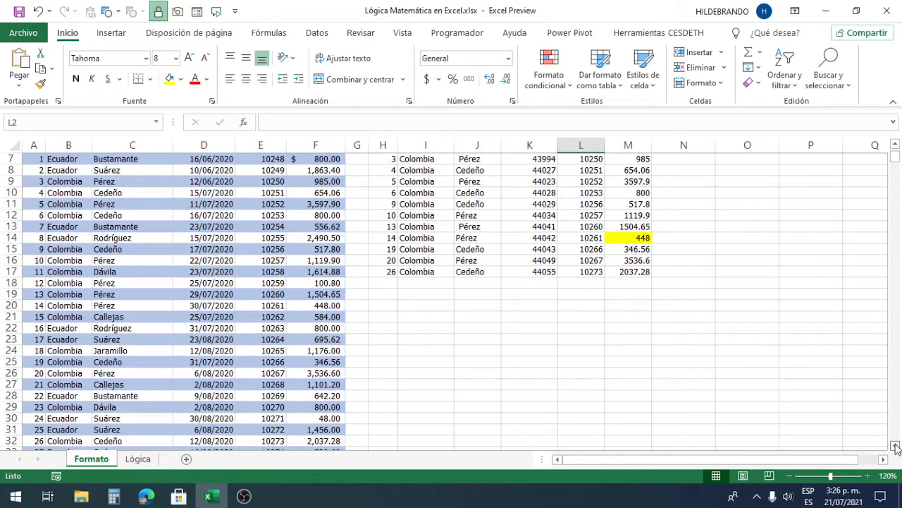
click(895, 446)
click(894, 446)
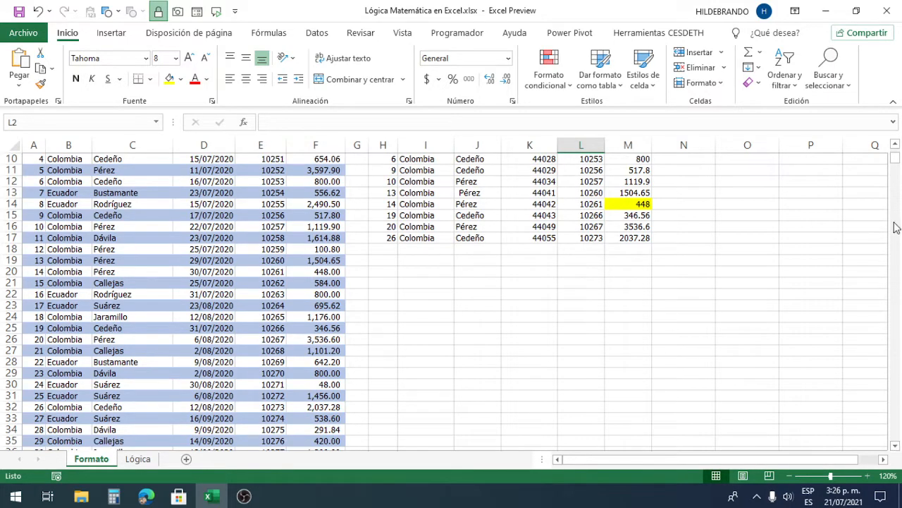
click(895, 144)
click(895, 145)
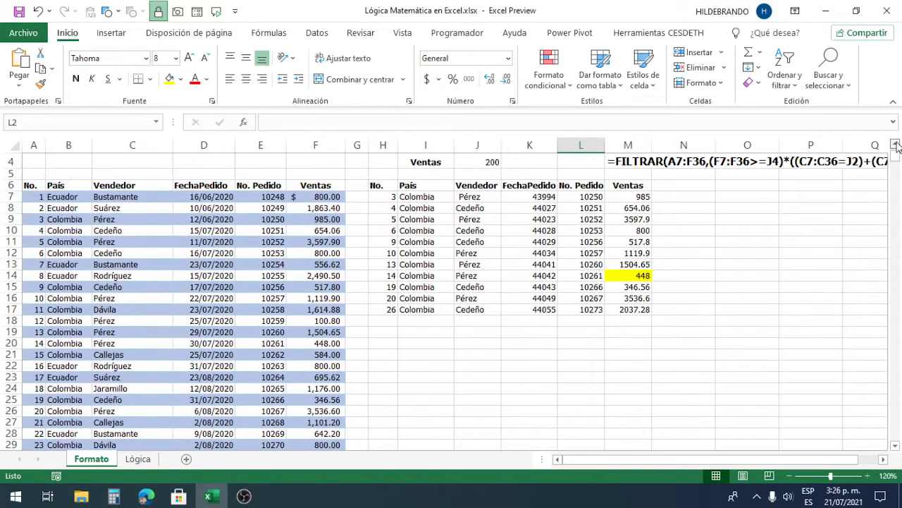
scroll(258, 340, up, 1)
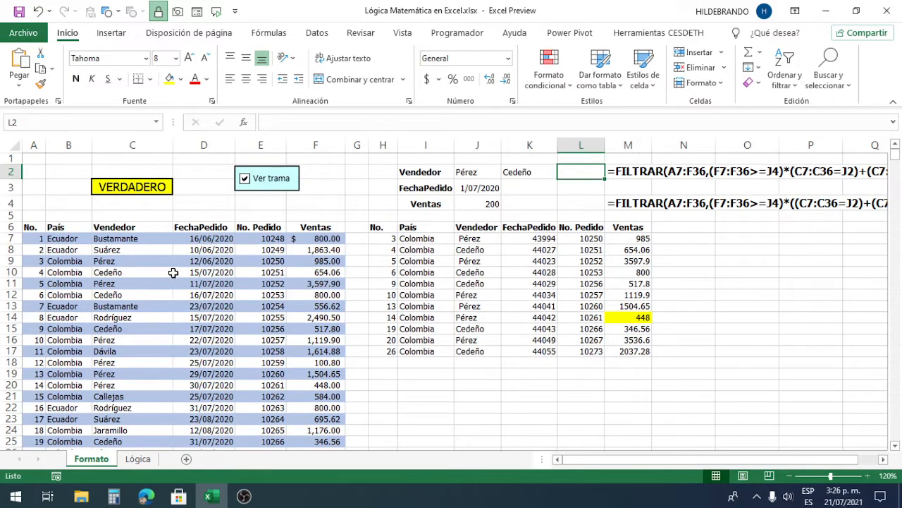
- Toggle Ver trama repeatedly to compare the orders table with and without banding, leaving the check box cleared
click(247, 180)
click(246, 182)
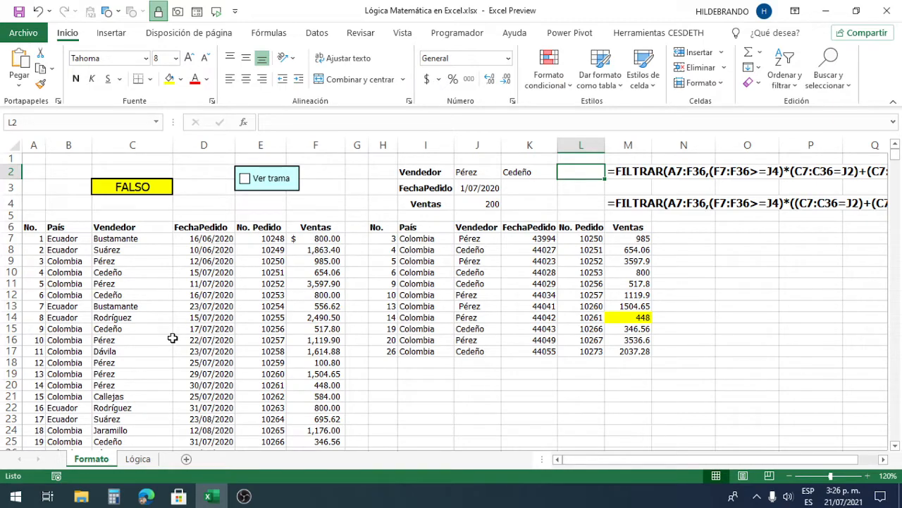
click(244, 180)
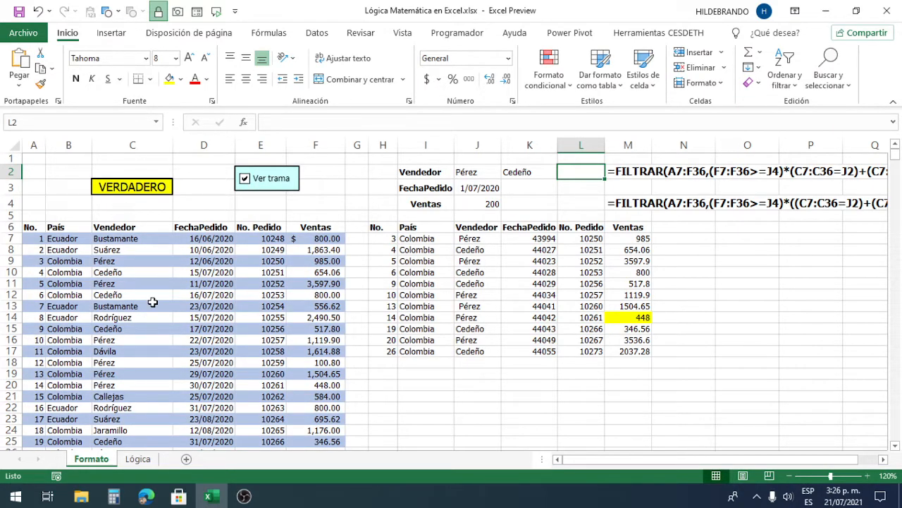
click(244, 180)
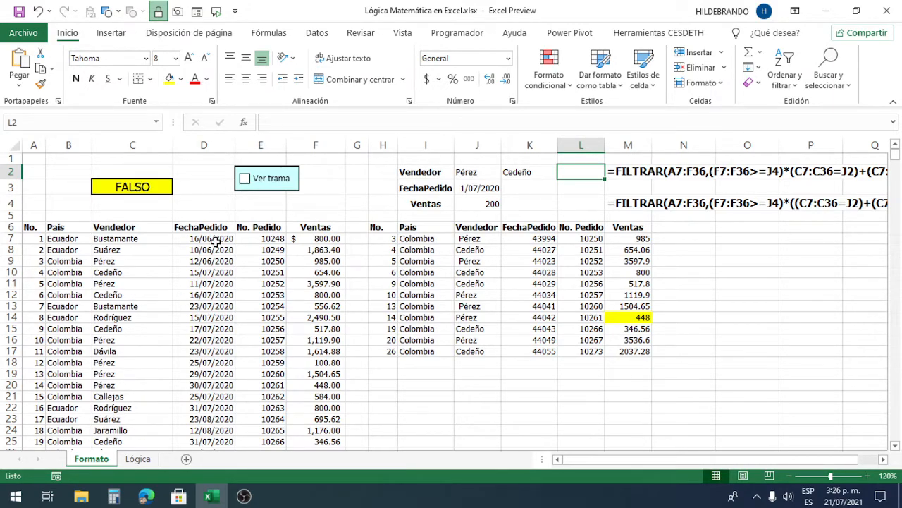
- Select the Ver trama check box control to view its linked cell reference
right_click(265, 172)
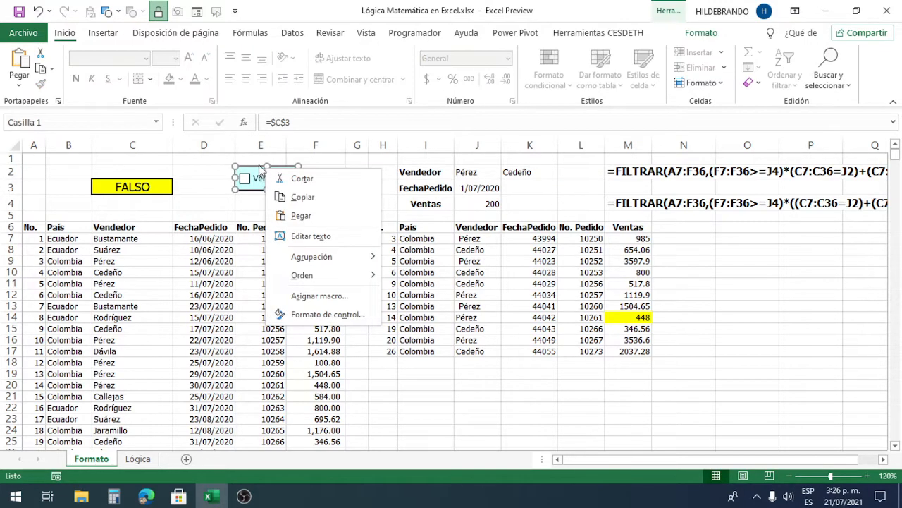
click(260, 165)
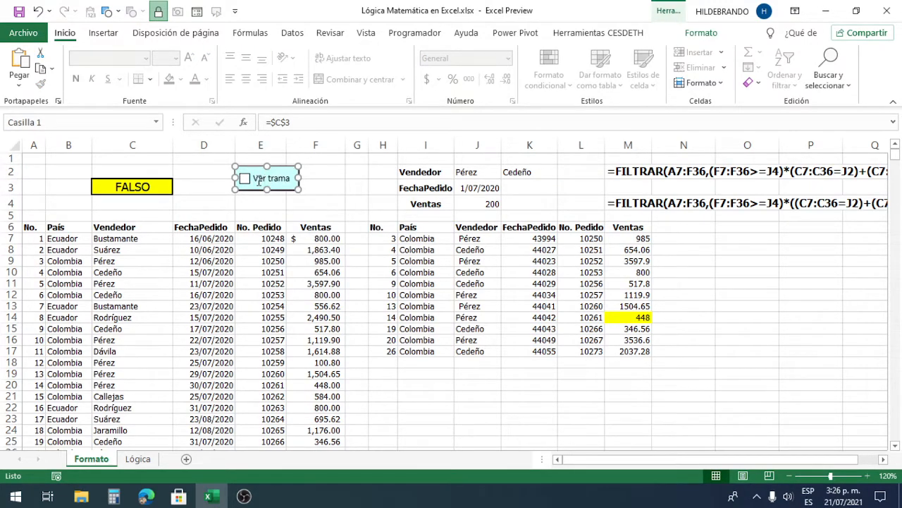
- Delete the Ver trama check box and enter 1 directly in cell C3
key(Delete)
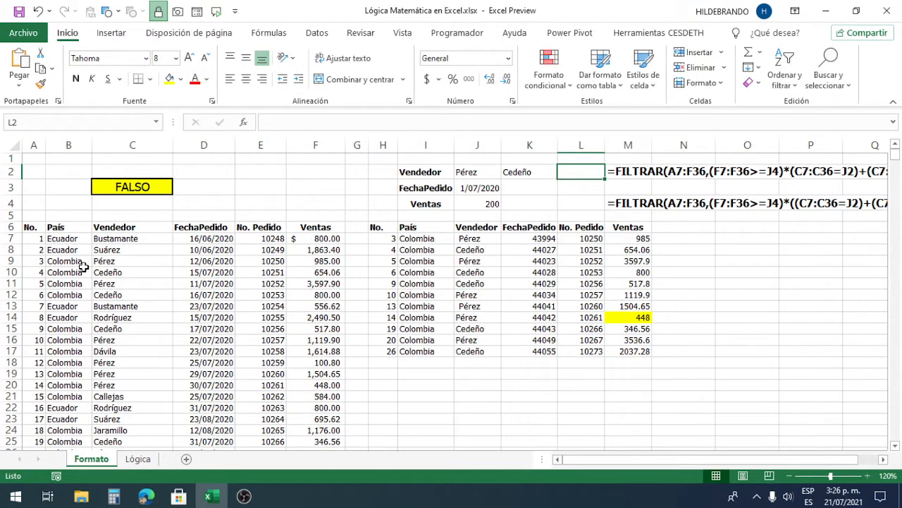
click(134, 187)
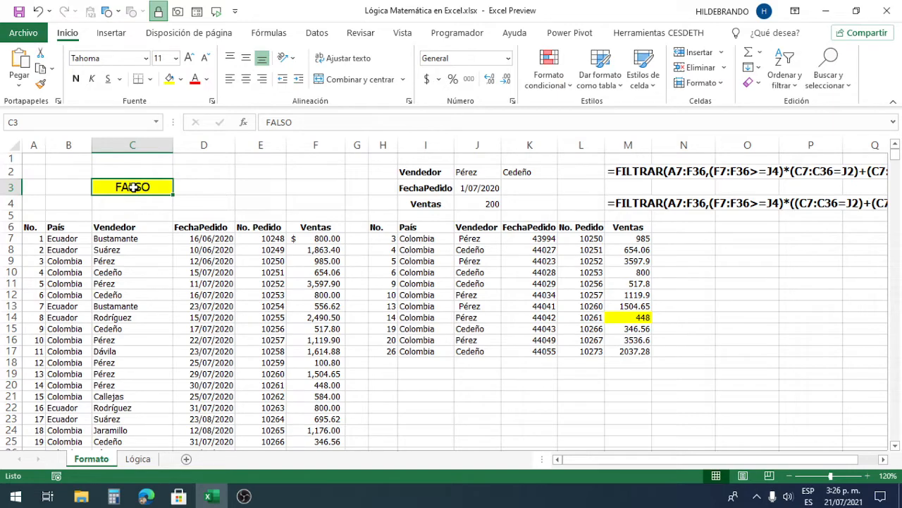
key(F2)
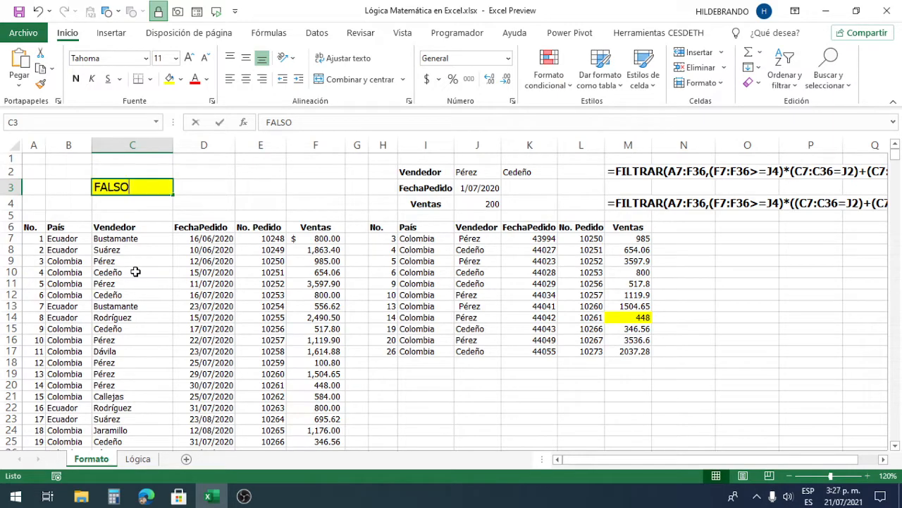
text(1)
key(Return)
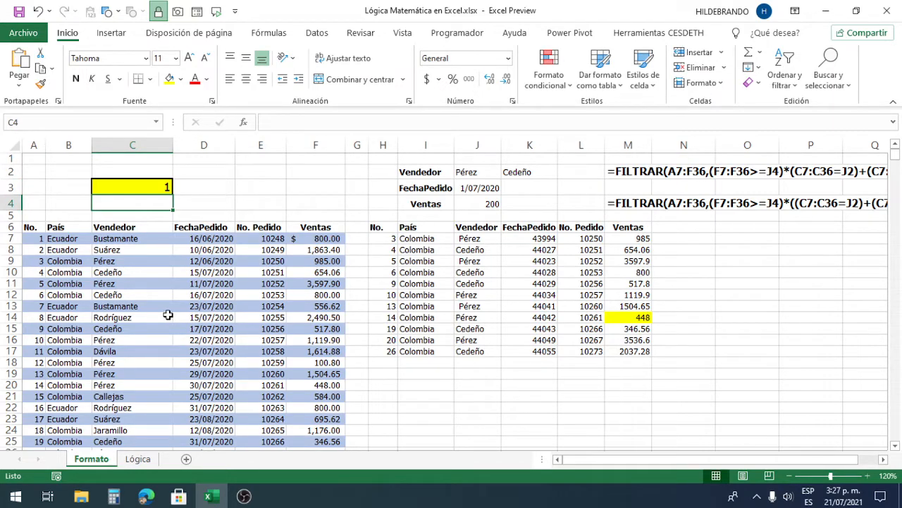
- Alternate cell C3 between 0 and 1, ending on 0, to compare the orders table with and without banding
click(144, 188)
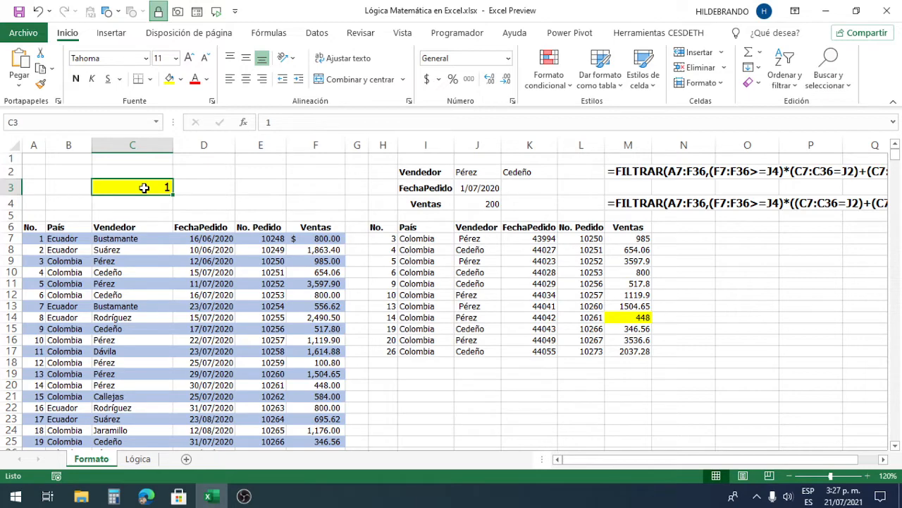
text(0)
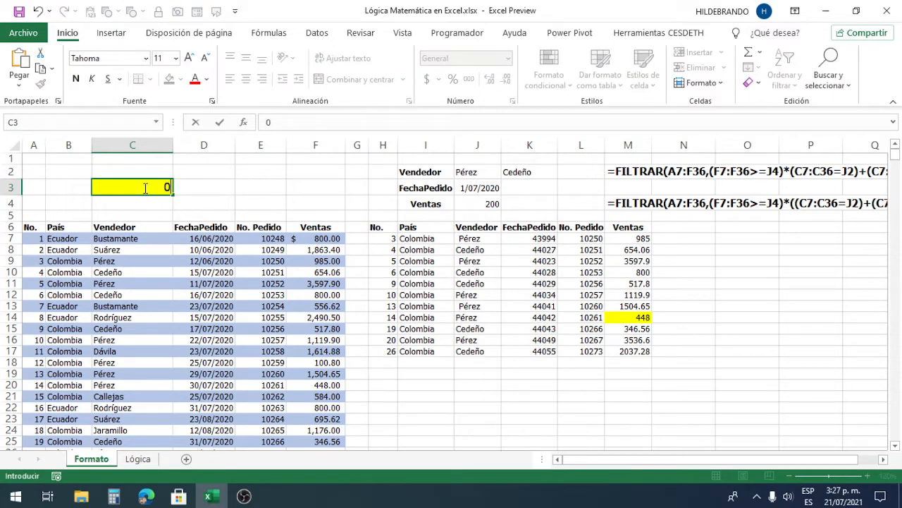
key(ctrl+Return)
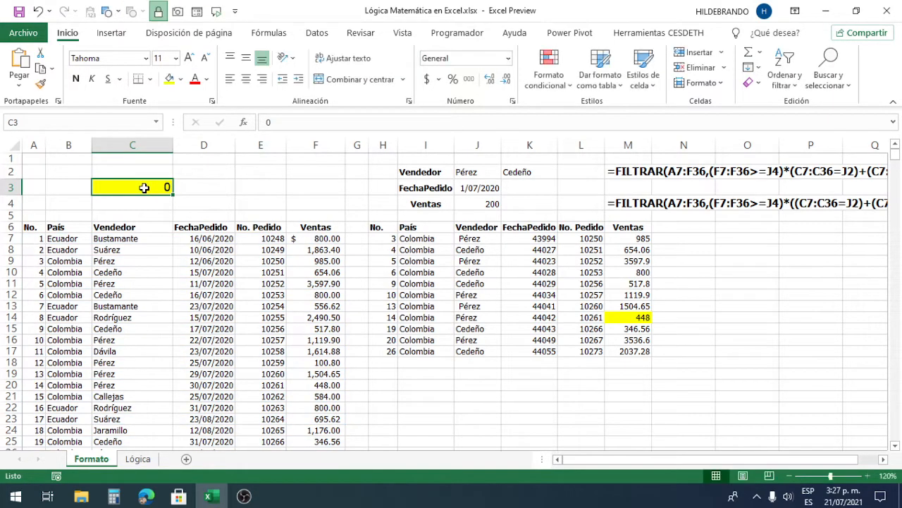
click(176, 311)
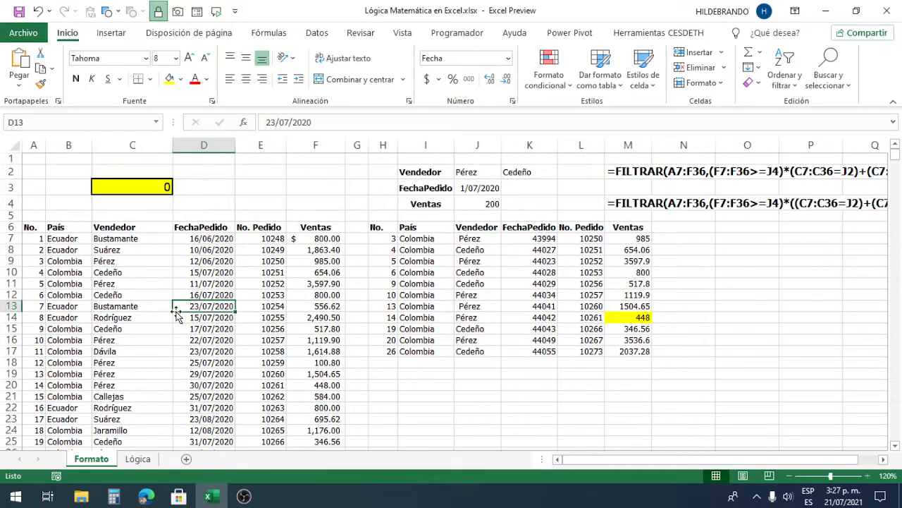
click(140, 183)
text(1)
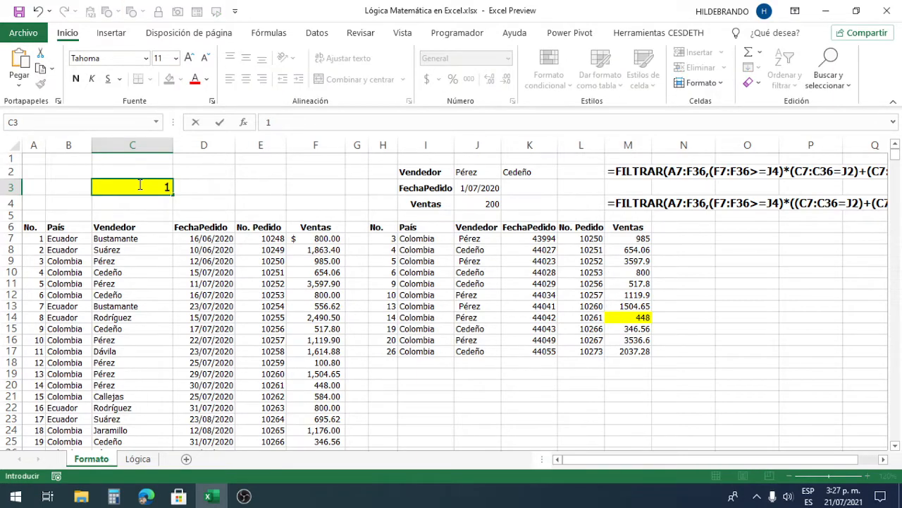
key(ctrl+Return)
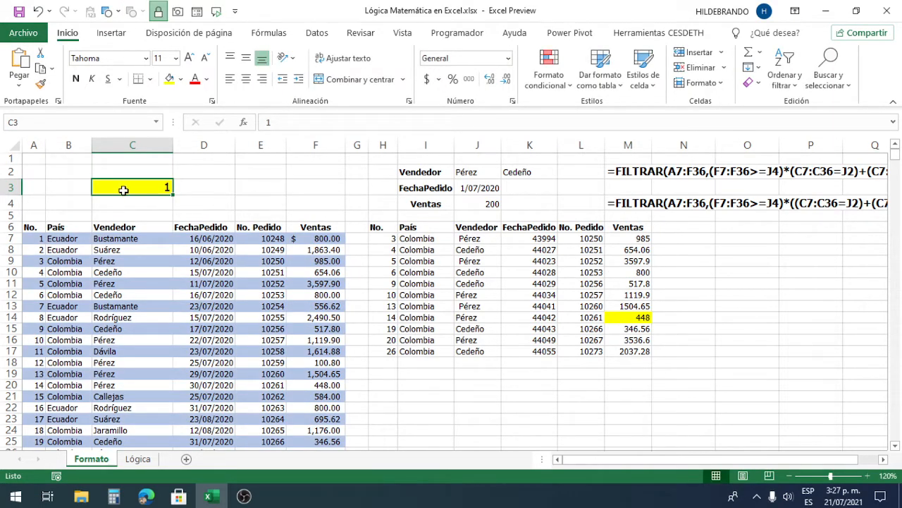
text(0)
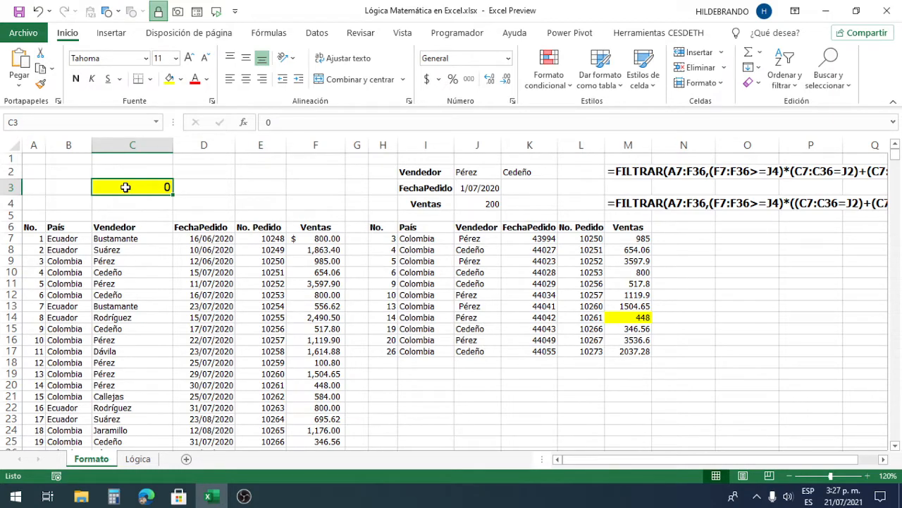
- Test other nonzero values in cell C3 by entering 3 and replacing it with 0.0045
text(3)
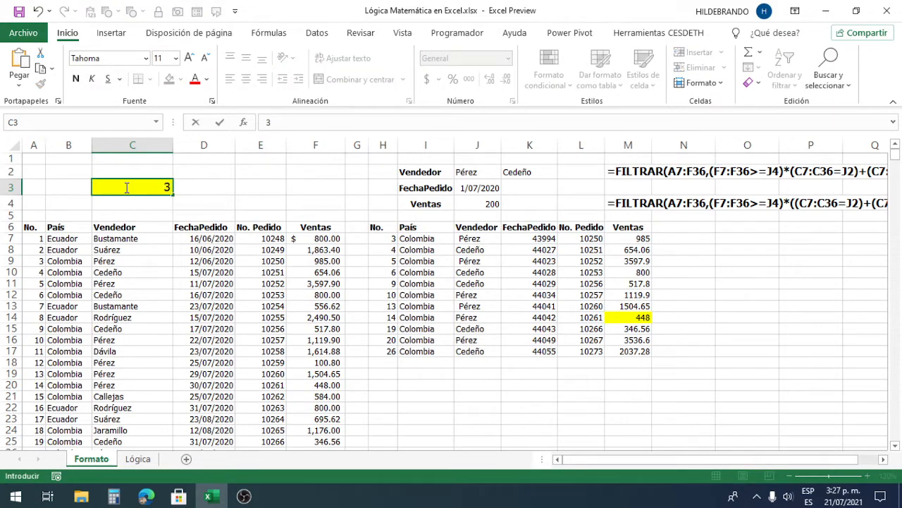
key(ctrl+Return)
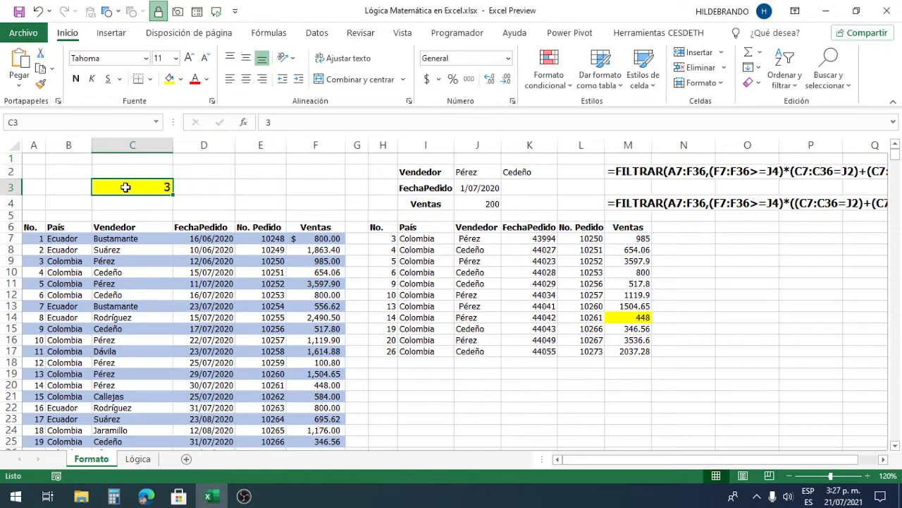
double_click(126, 187)
key(BackSpace)
text(.0045)
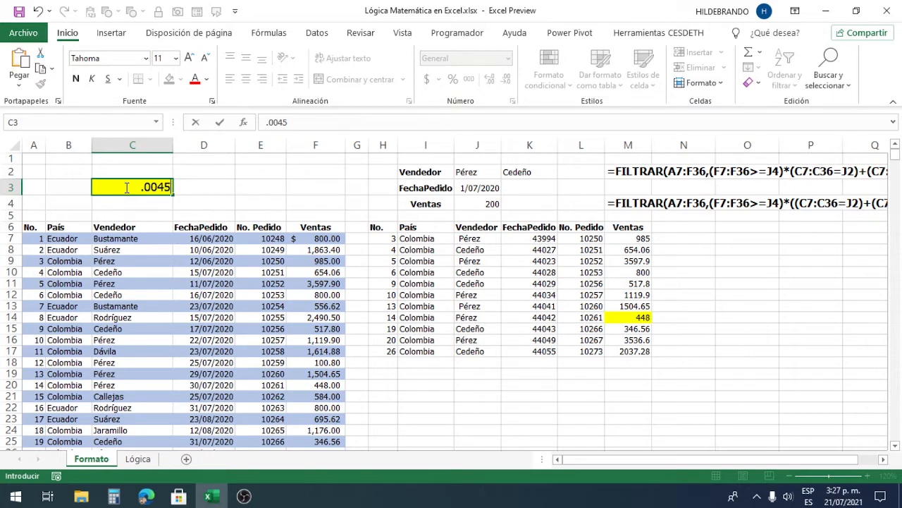
key(Return)
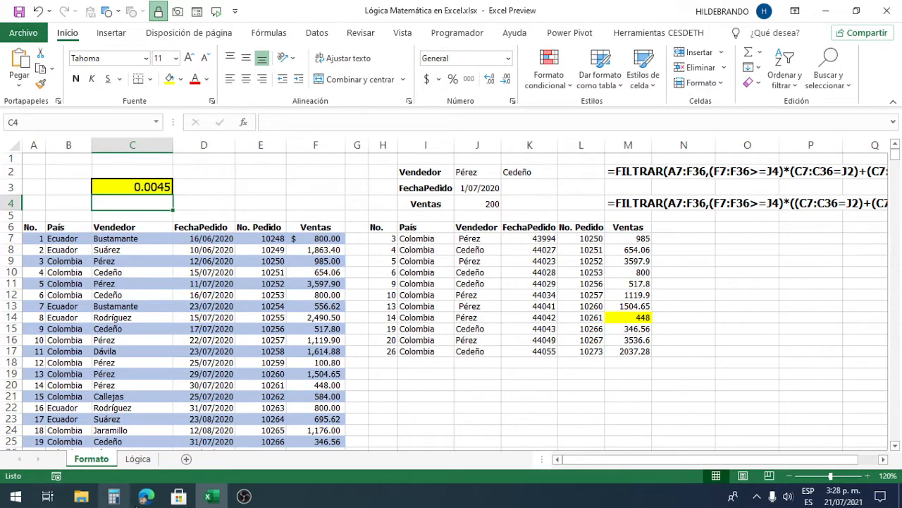
- Switch to the Lógica sheet and locate the P, Q, R truth tables in rows 16 to 22
click(138, 460)
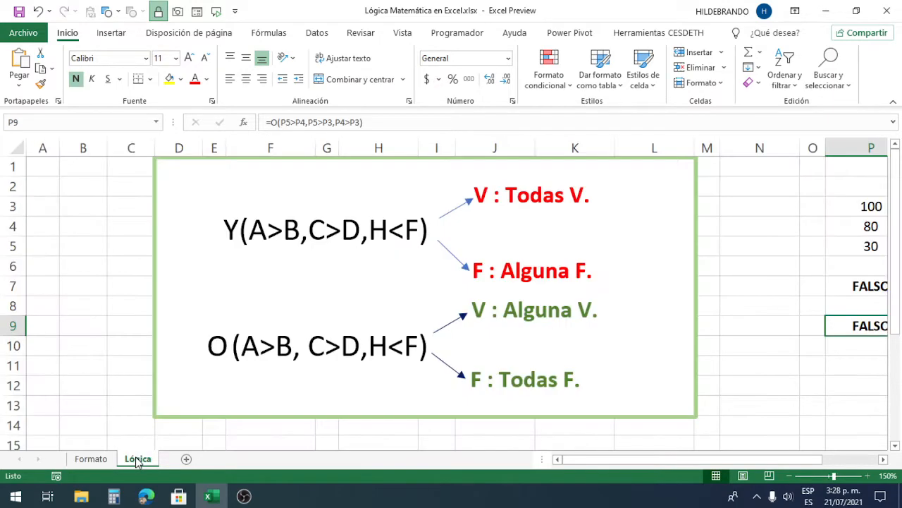
click(895, 446)
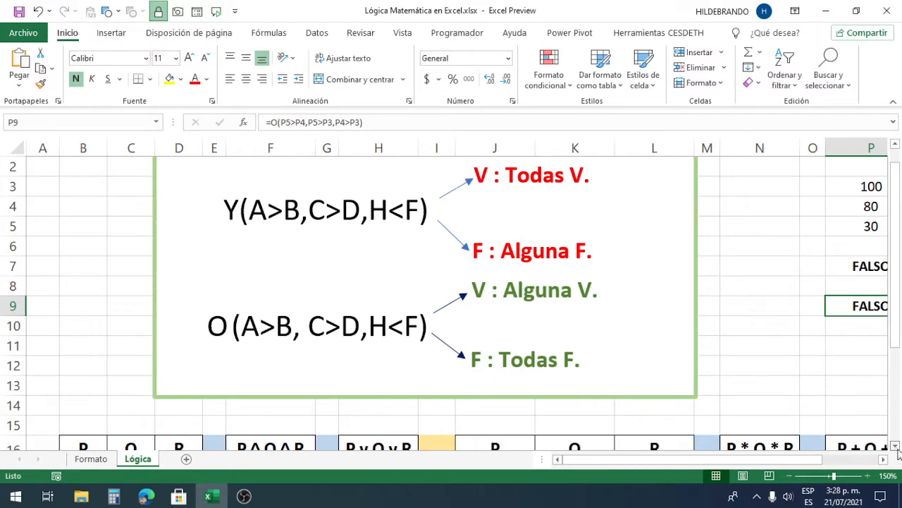
scroll(899, 455, down, 7)
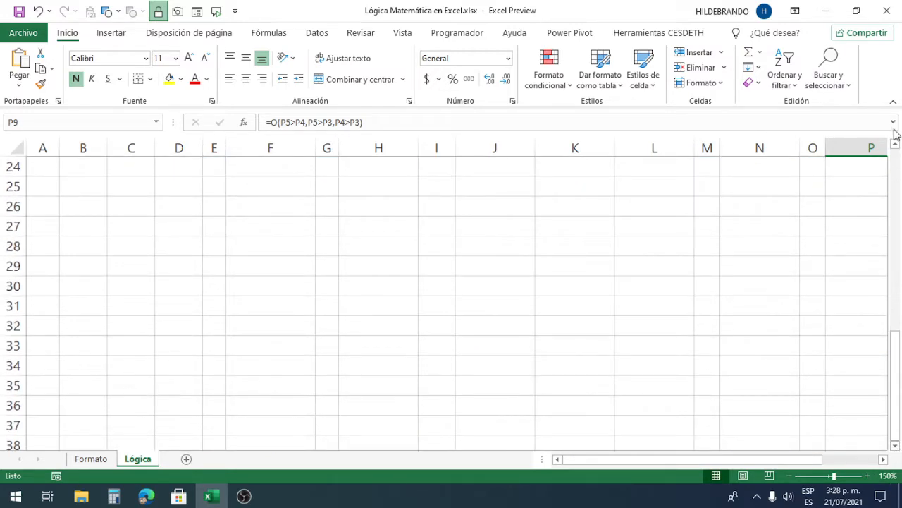
click(895, 144)
click(896, 144)
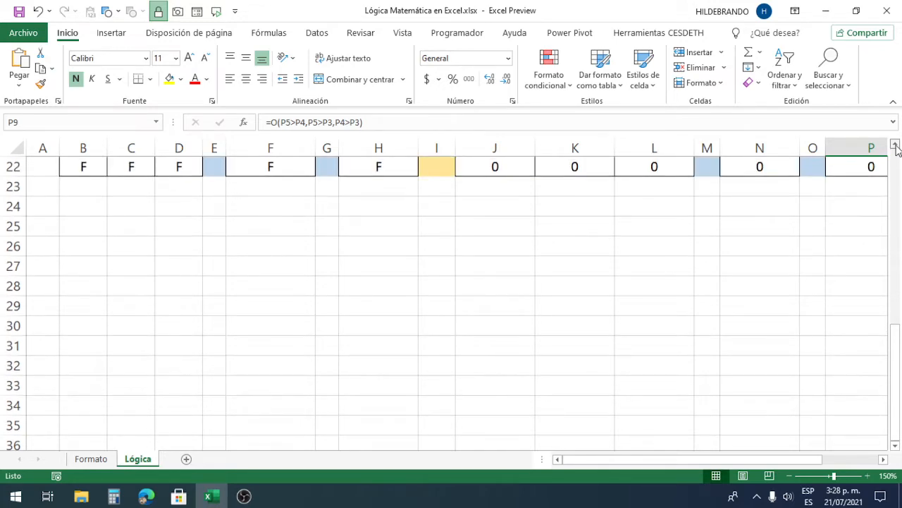
scroll(897, 145, up, 4)
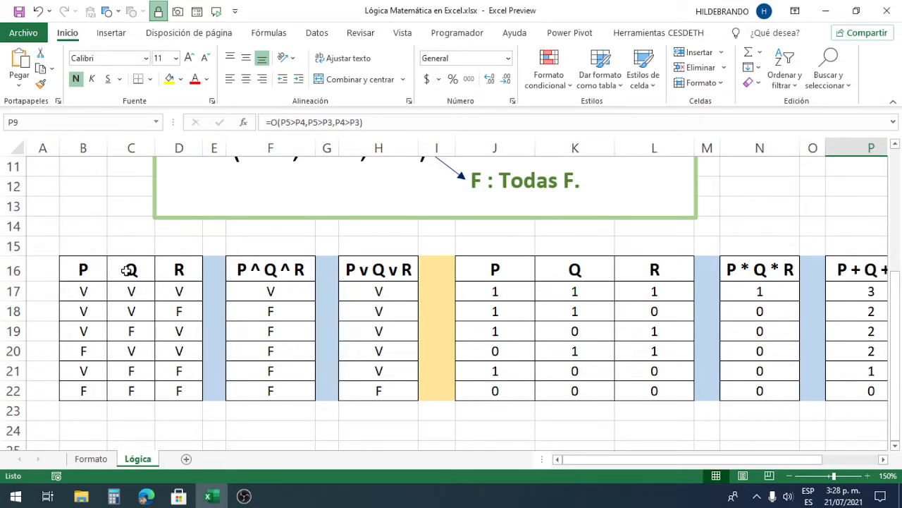
click(81, 269)
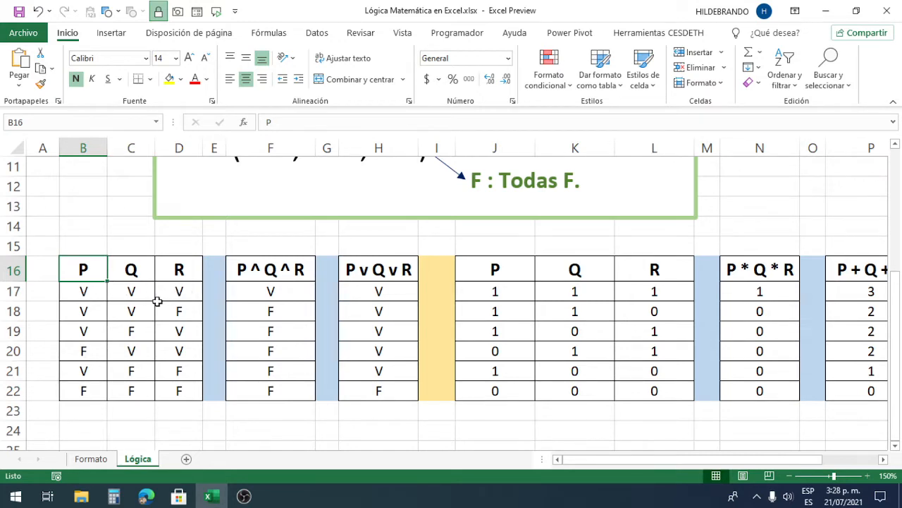
- Examine the P ^ Q ^ R conjunction results in rows 17 to 22 against the V/F values of P, Q and R
click(274, 291)
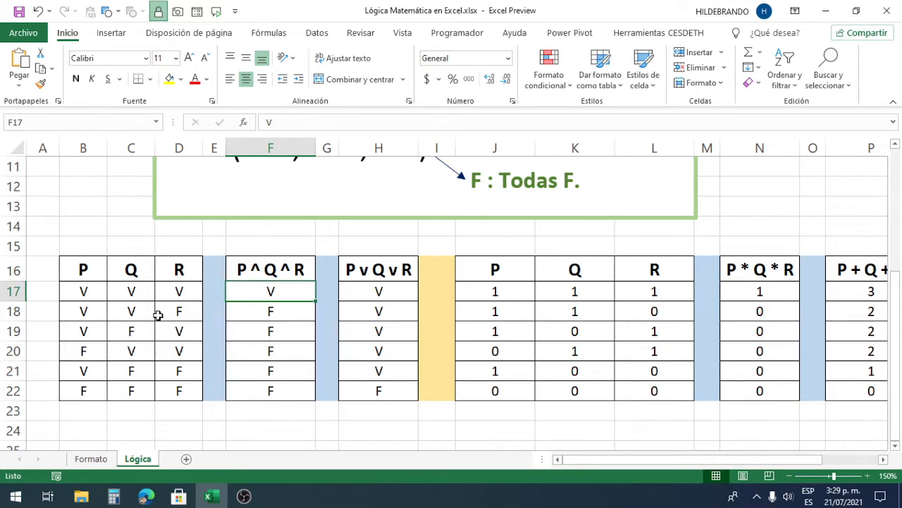
click(252, 310)
click(258, 330)
click(262, 348)
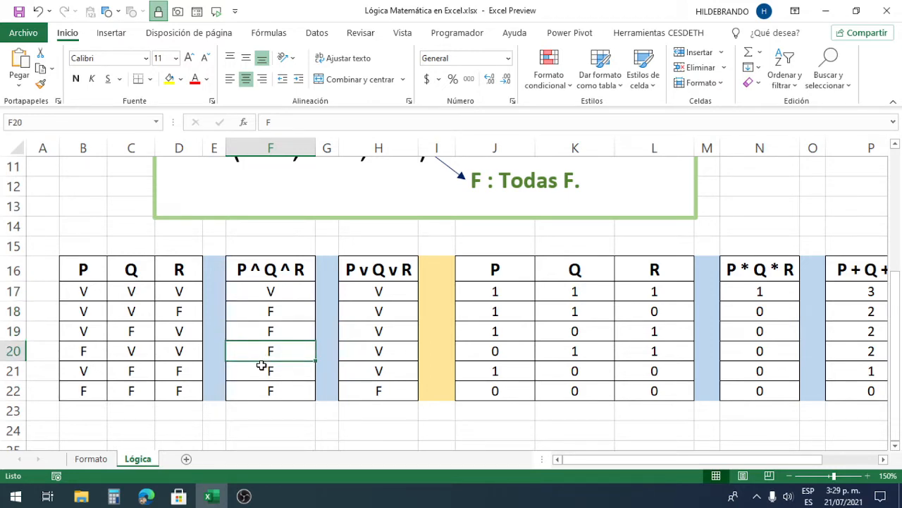
click(261, 366)
click(266, 386)
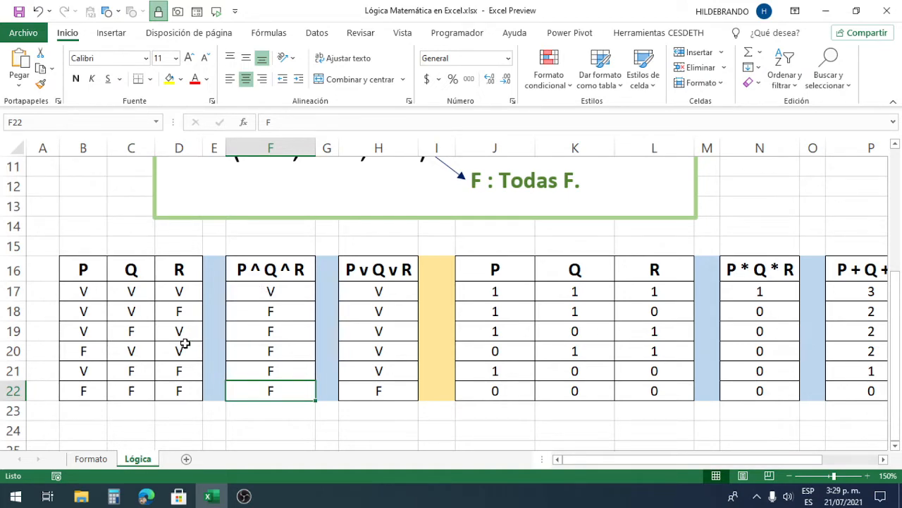
click(135, 330)
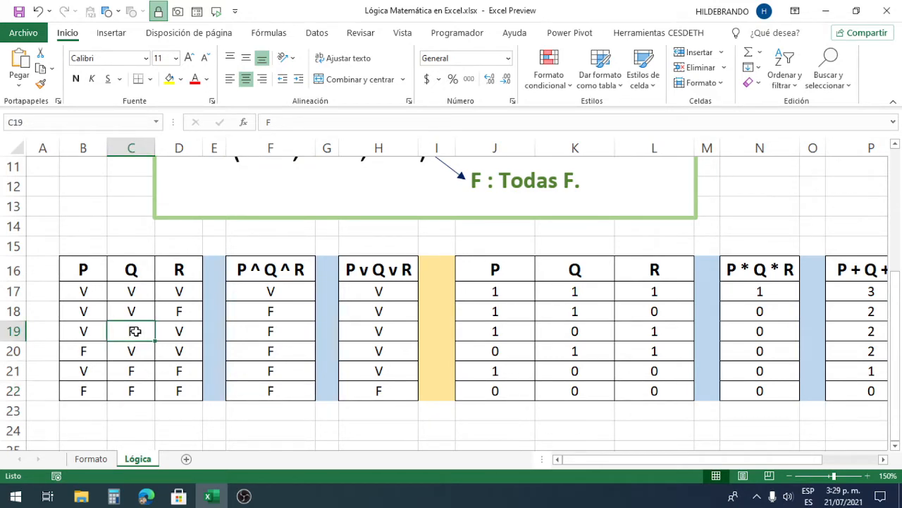
click(253, 311)
click(262, 352)
click(264, 372)
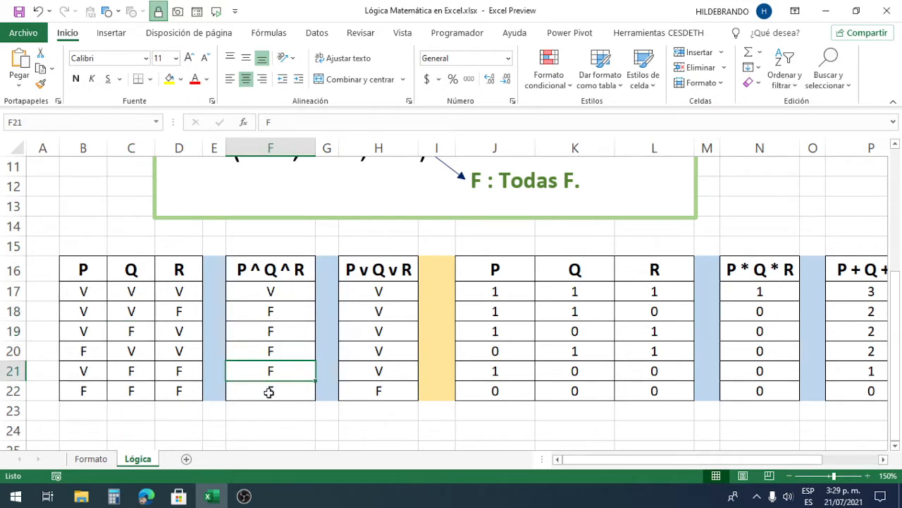
click(268, 392)
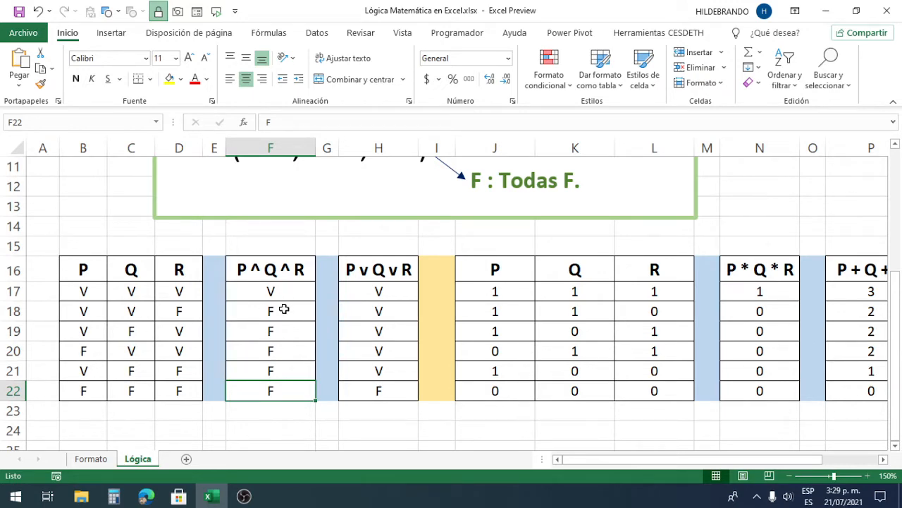
- Examine the P v Q v R disjunction results in column H, checking rows 17, 18 and 22
click(389, 291)
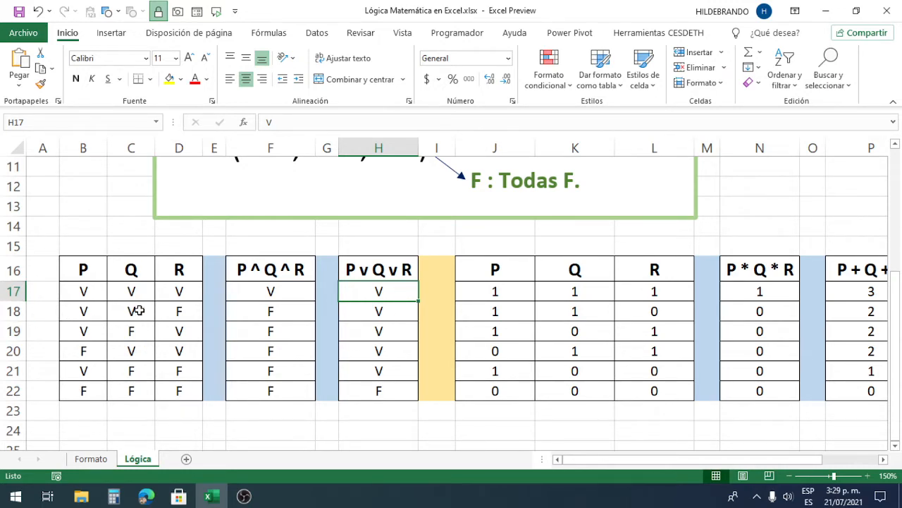
click(378, 313)
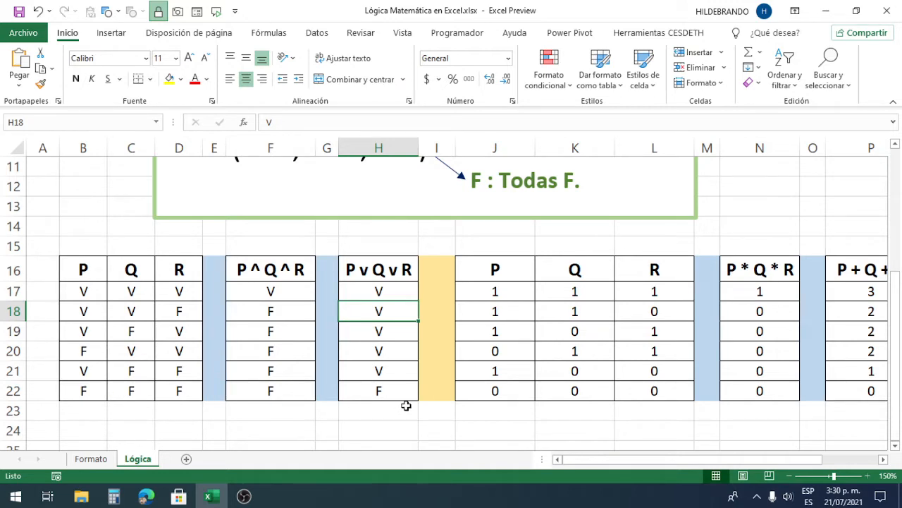
click(375, 390)
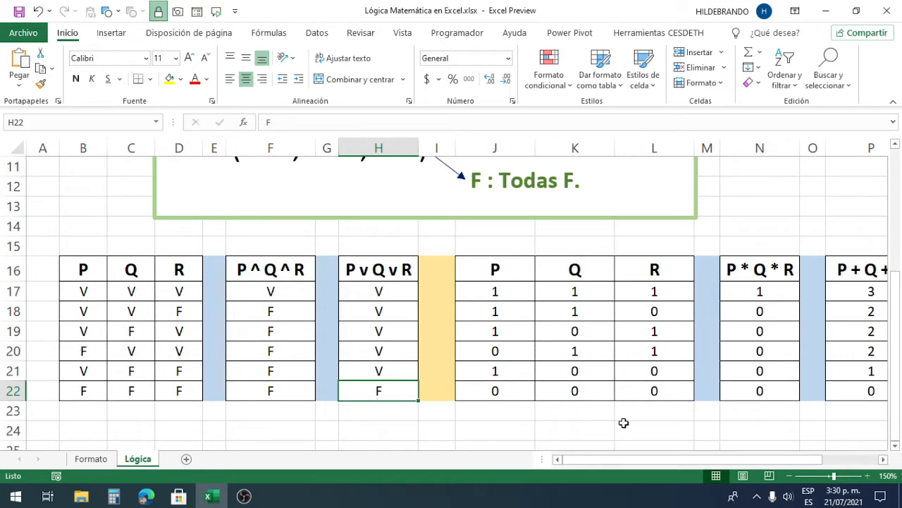
- Inspect the P * Q * R formulas in N17 and N21 and the P + Q + R formula in P17 of the 1/0 table
click(883, 459)
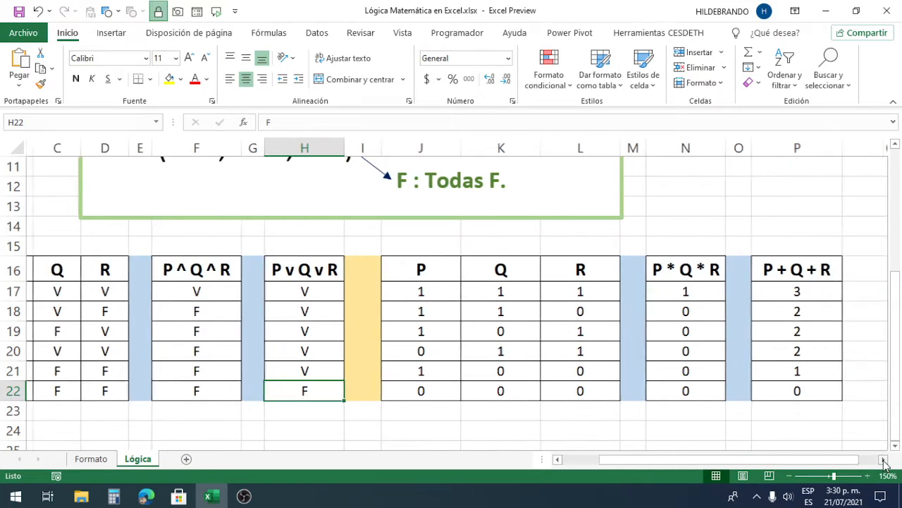
click(884, 459)
click(883, 460)
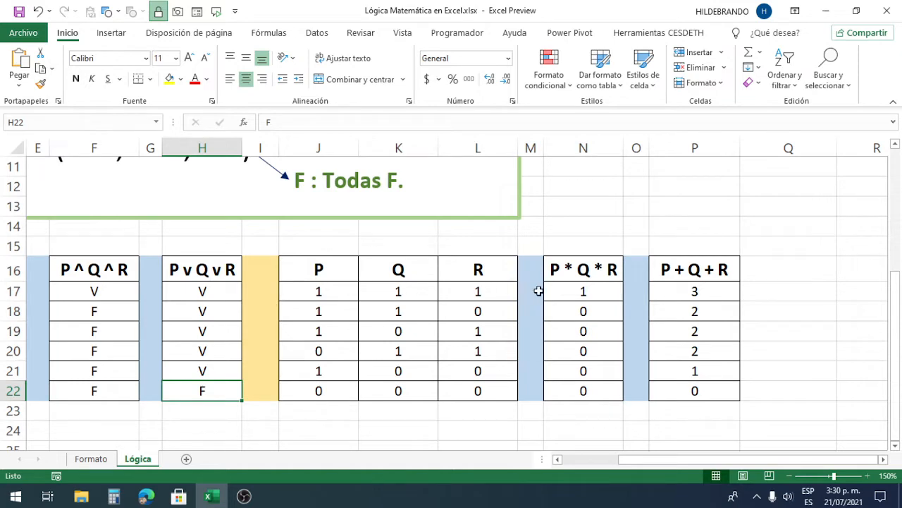
click(579, 291)
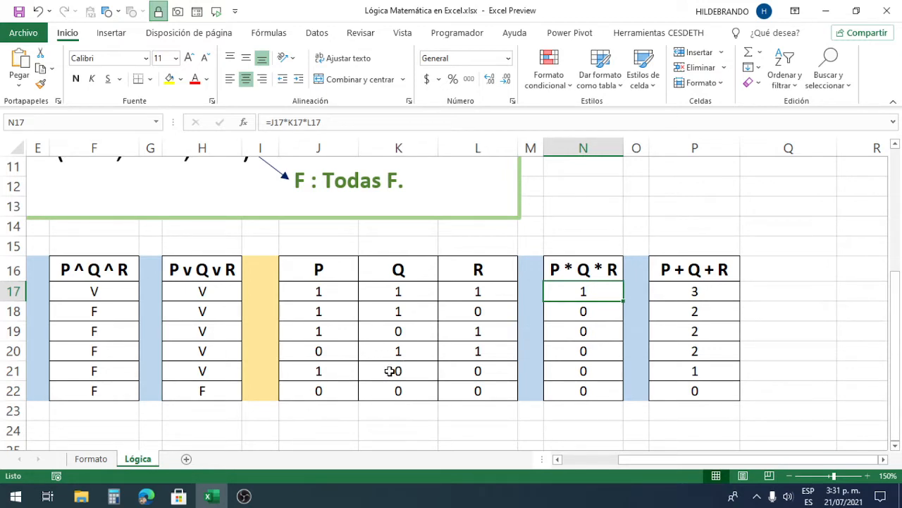
click(581, 370)
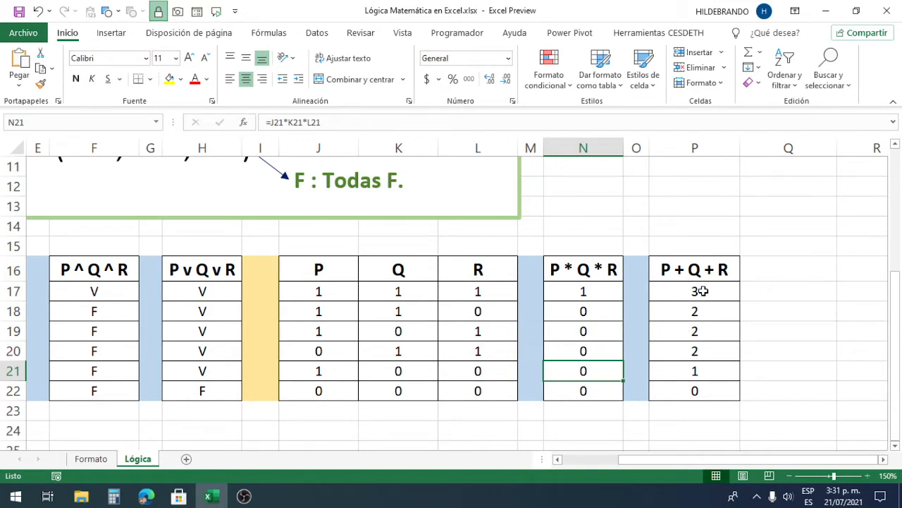
click(703, 291)
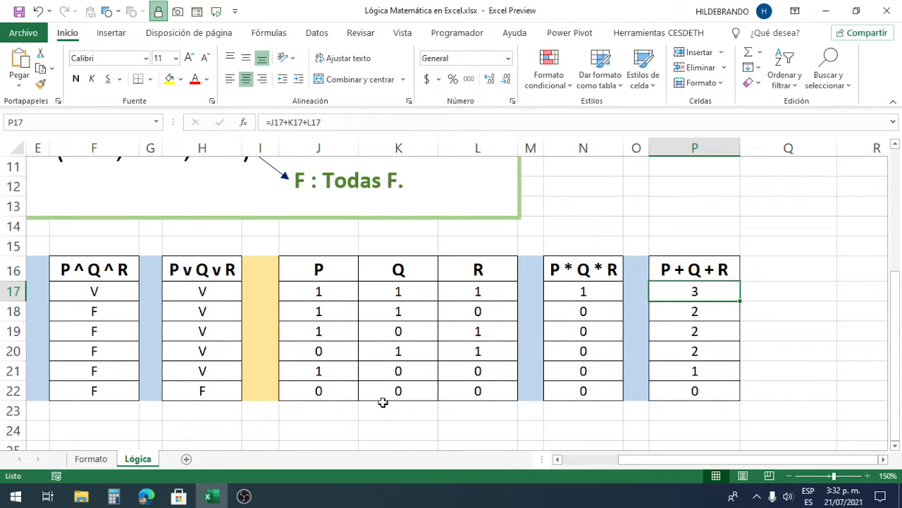
- Inspect the P + Q + R formula in P22 for the all-zero row and return to the Formato sheet
click(690, 391)
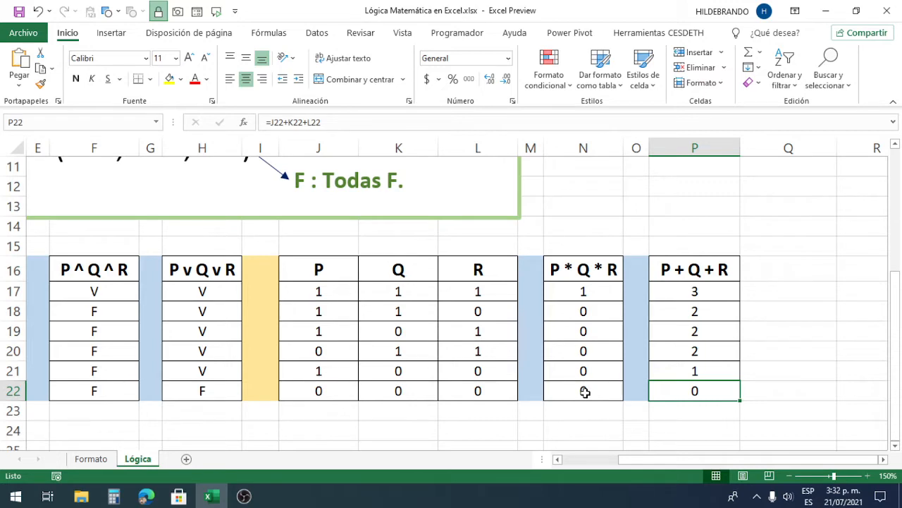
click(86, 460)
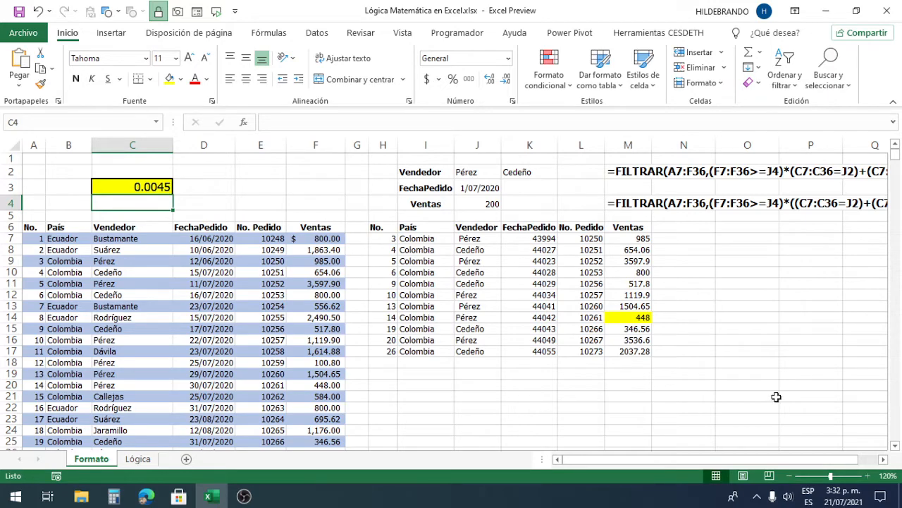
- Examine the FILTRAR formula in H7, the Ventas criterion in J4 that it uses, and the filtered record numbers in H7:H17
click(385, 238)
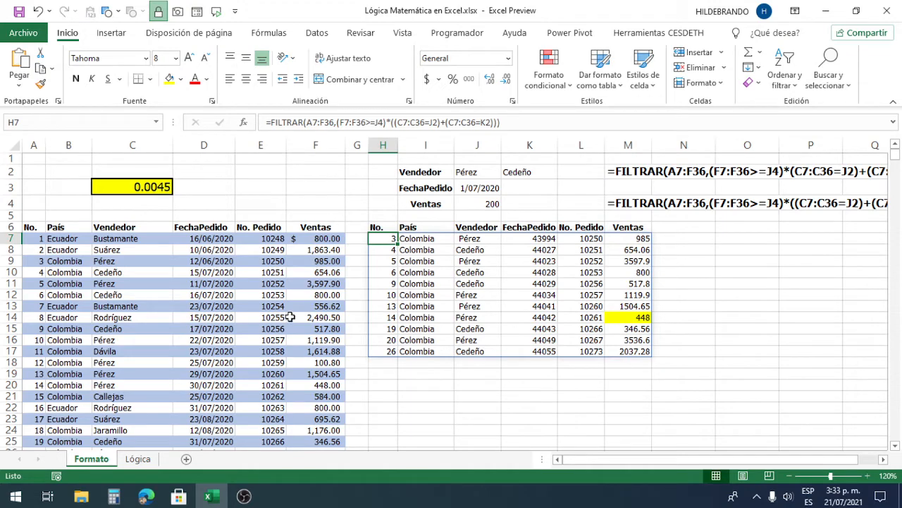
click(487, 204)
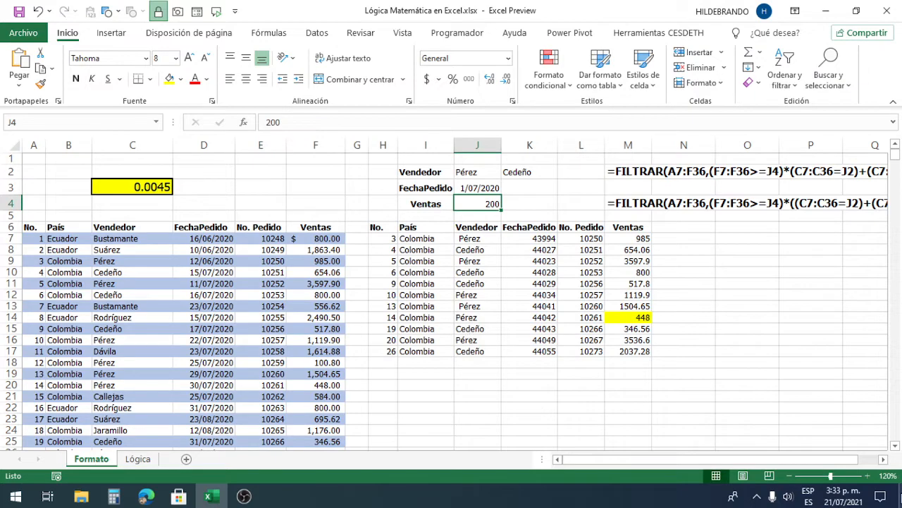
click(868, 476)
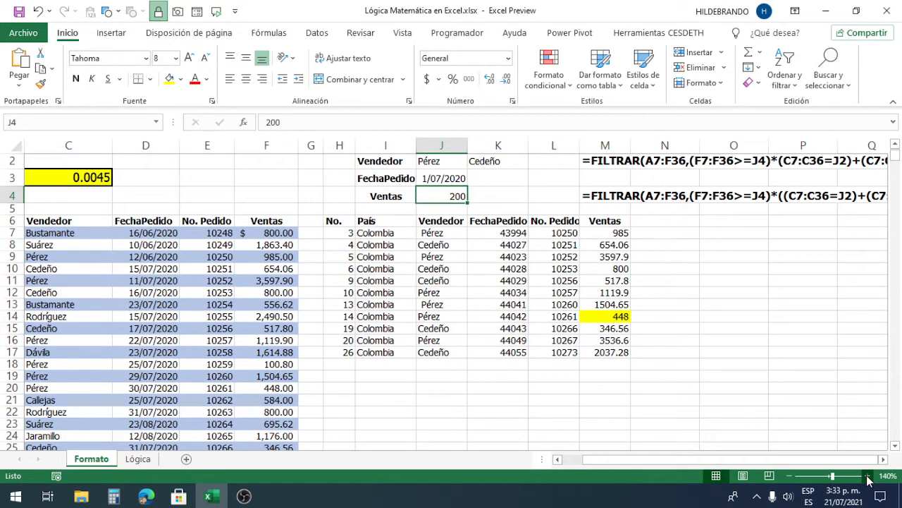
click(868, 476)
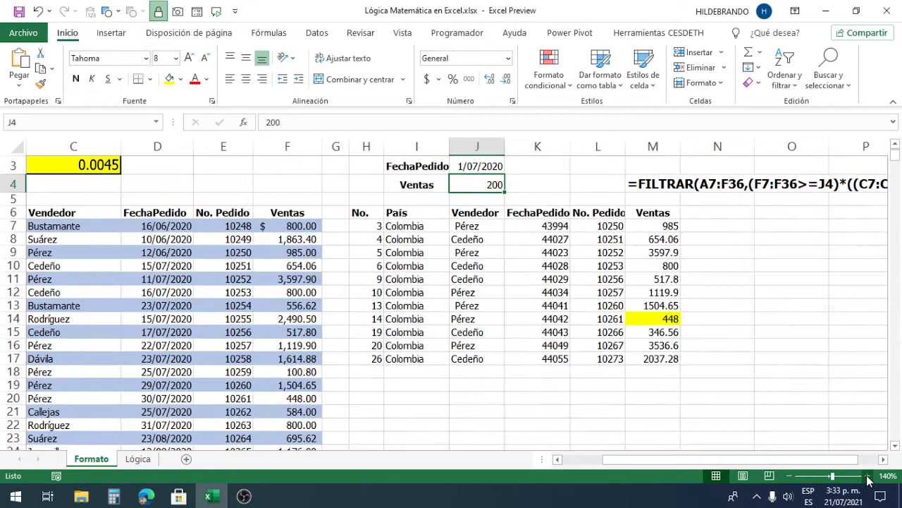
click(369, 226)
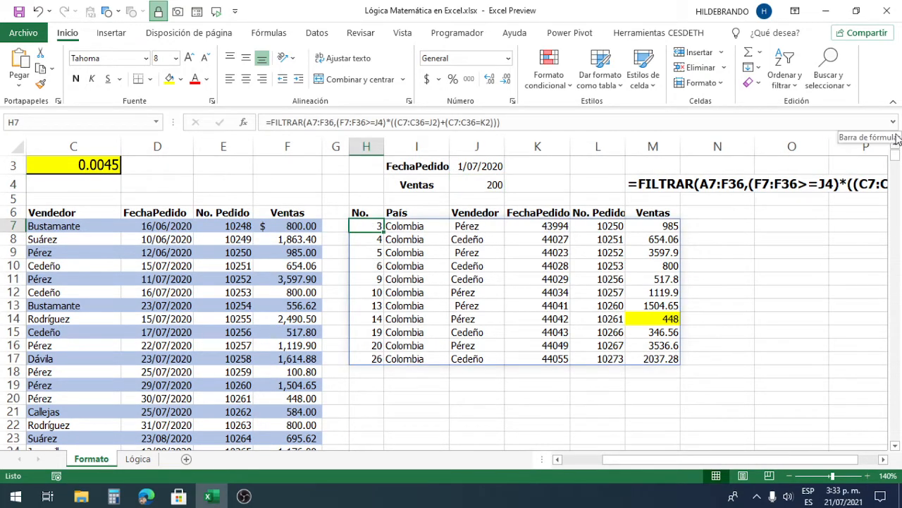
scroll(894, 148, up, 1)
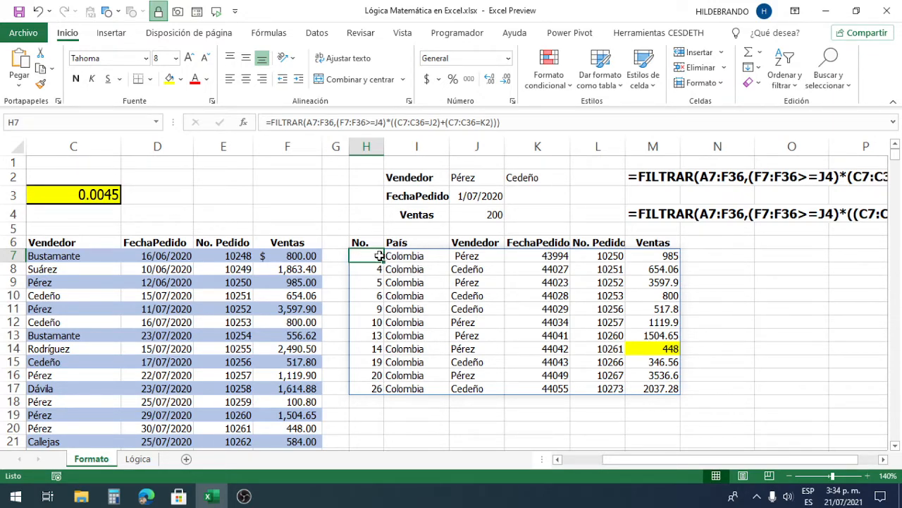
drag(368, 256, 366, 387)
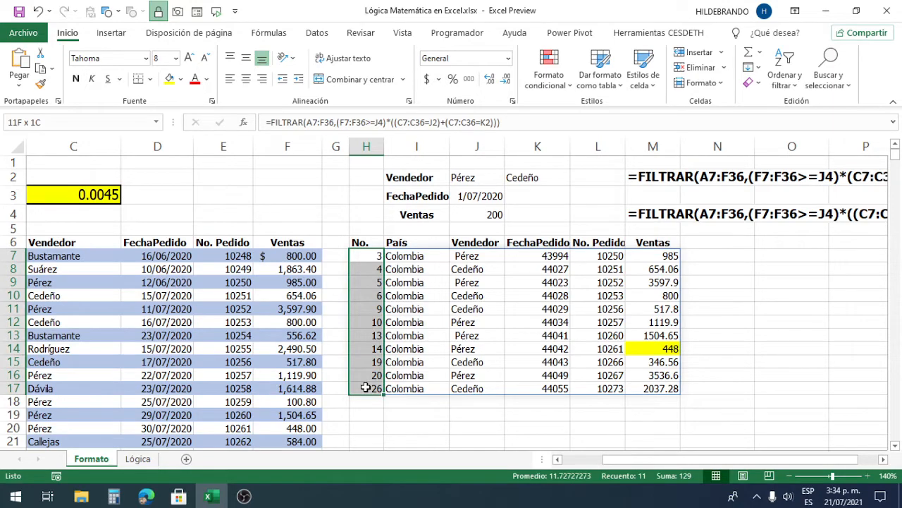
click(375, 256)
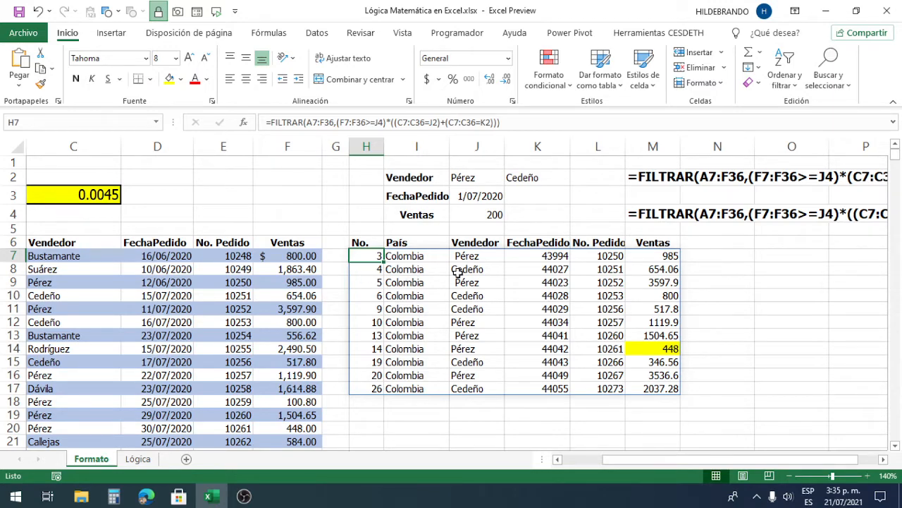
- Set the Ventas criterion in J4 to 500 and check the filtered record numbers in H7:H15
click(473, 213)
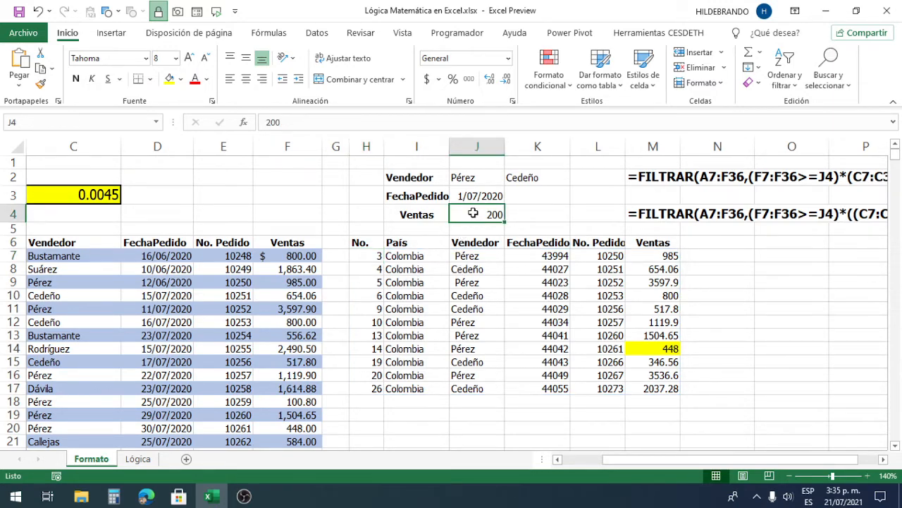
text(500)
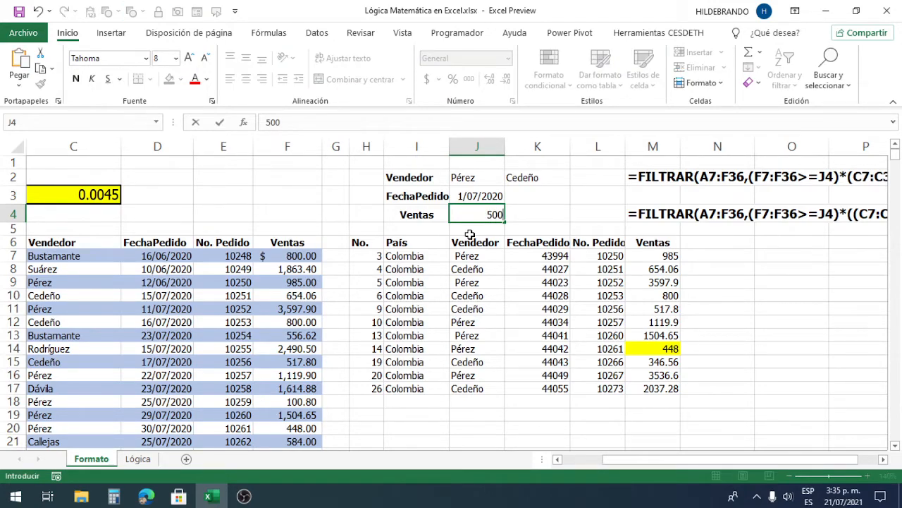
key(Return)
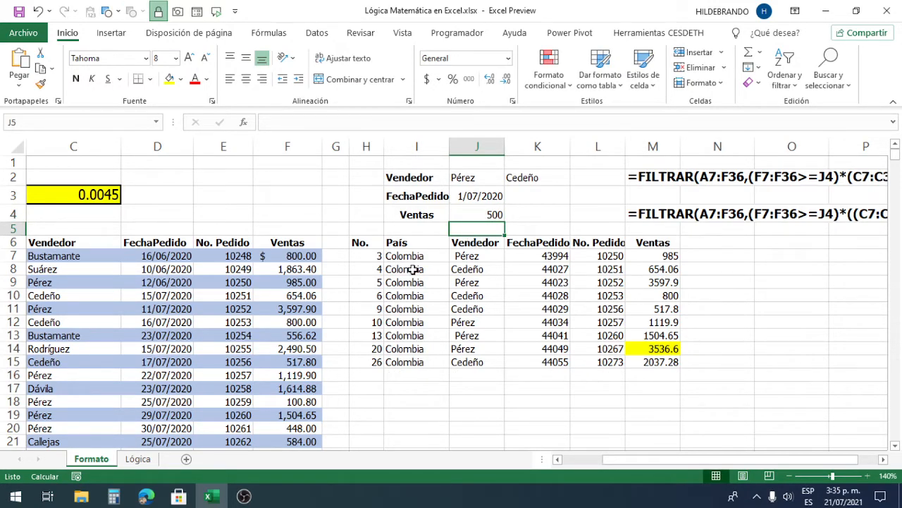
drag(375, 258, 380, 366)
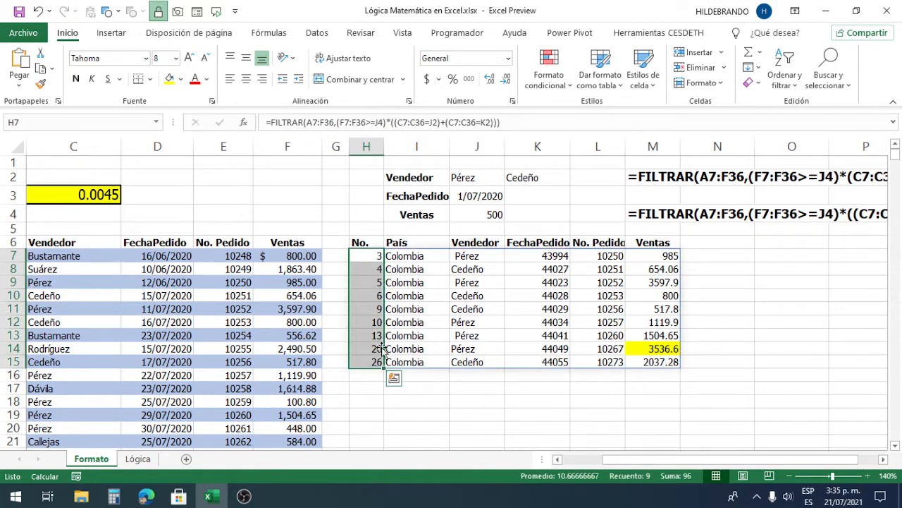
click(366, 256)
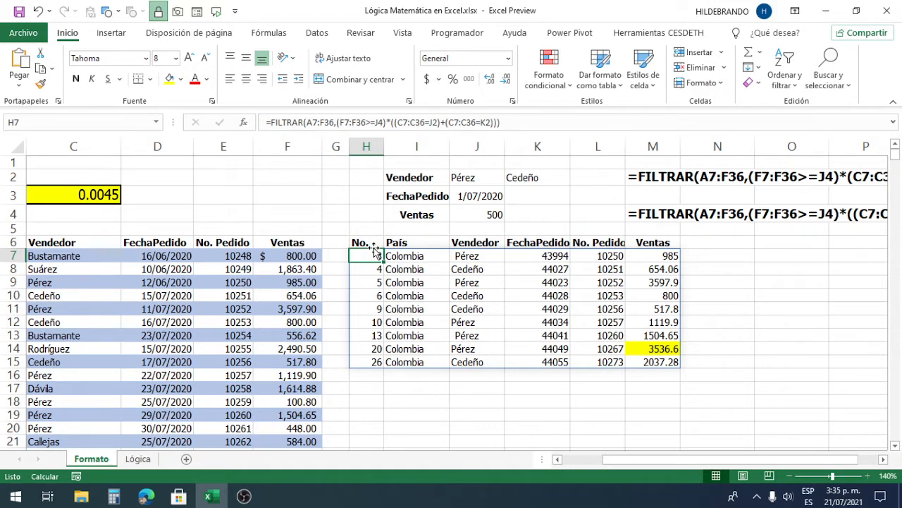
- Remove the outer parentheses around the two seller conditions in H7, making it =FILTRAR(A7:F36,(F7:F36>=J4)*(C7:C36=J2)+(C7:C36=K2))
click(494, 214)
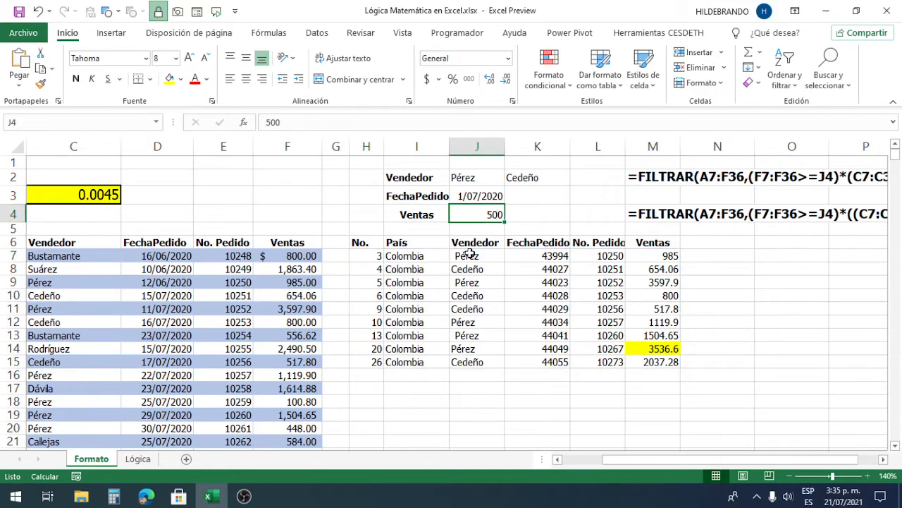
click(366, 257)
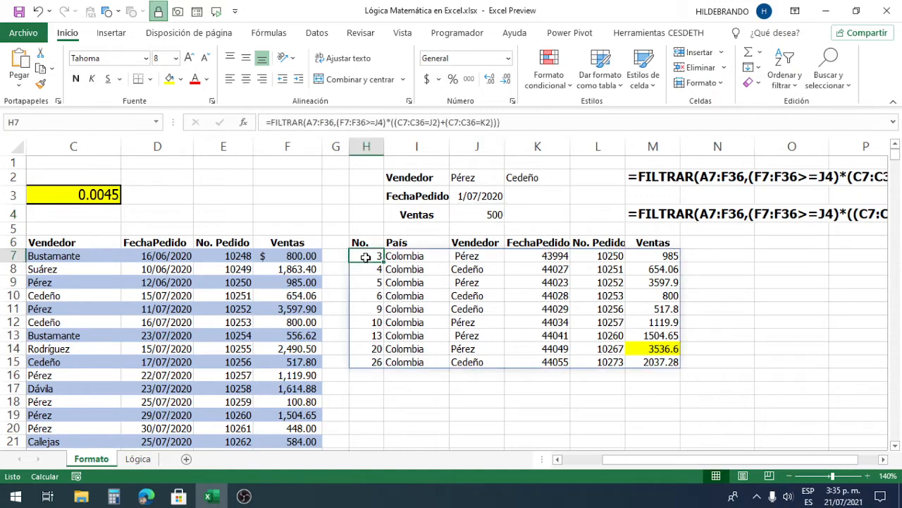
click(395, 123)
key(BackSpace)
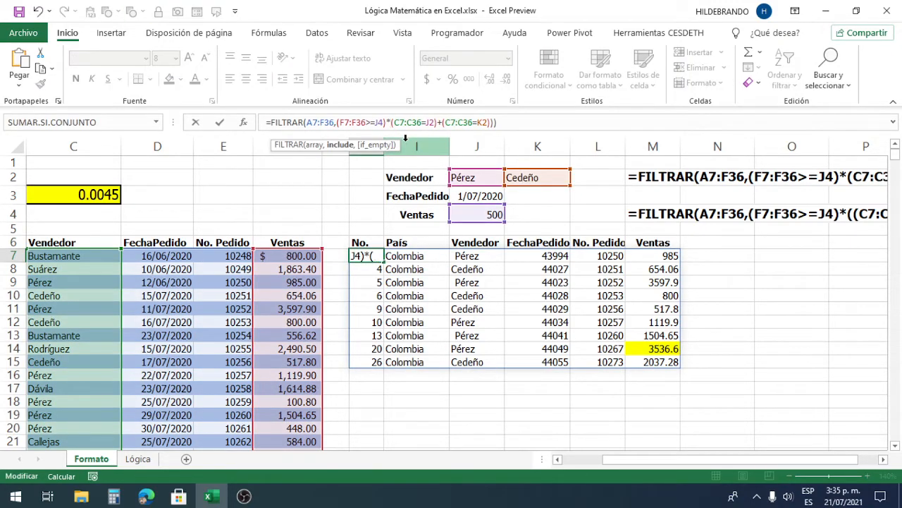
click(498, 123)
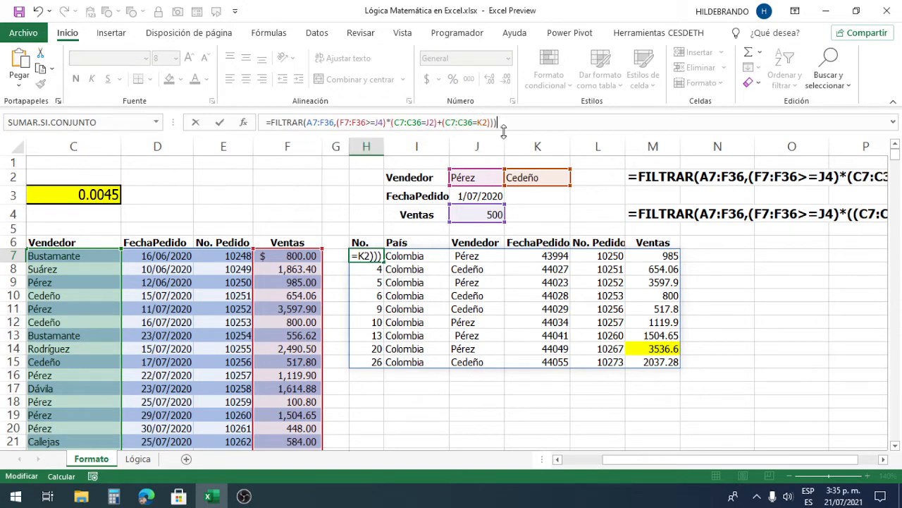
key(BackSpace)
key(Return)
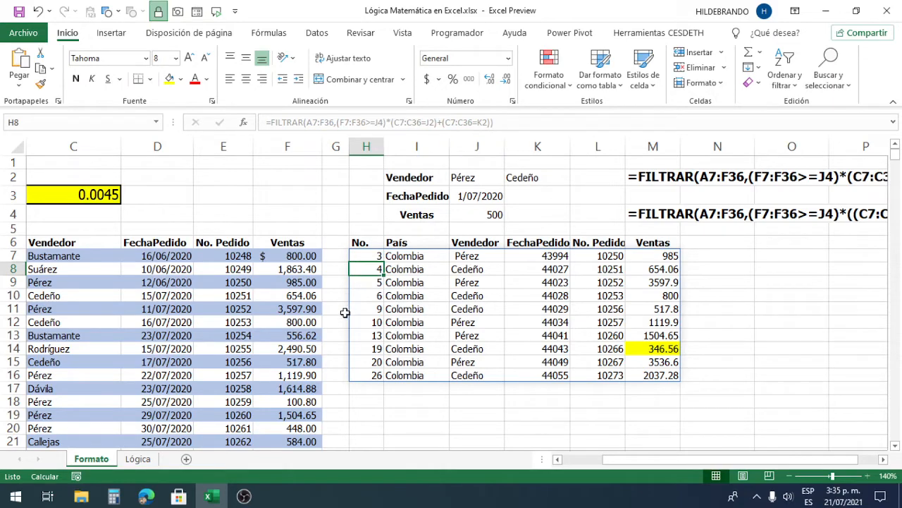
- Compare the highlighted Ventas value in M14 with the J4 criterion and the edited FILTRAR formula in H7
click(363, 256)
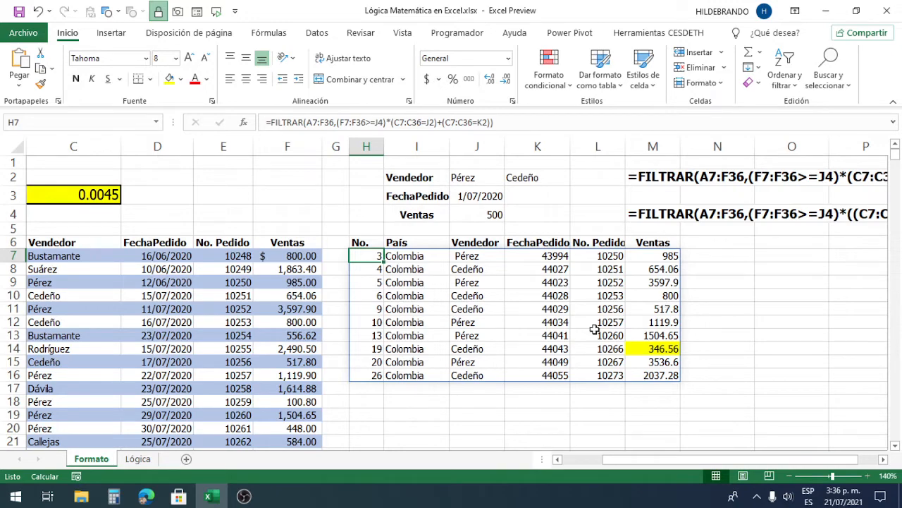
click(650, 350)
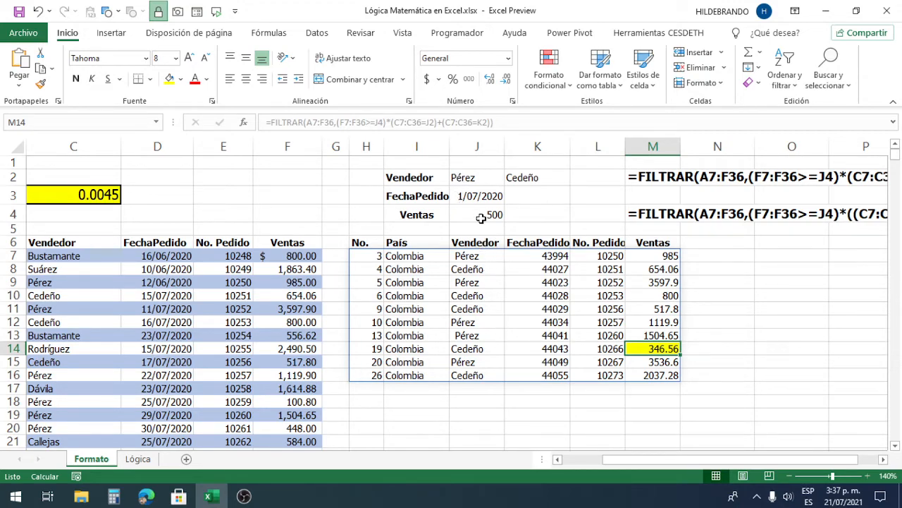
click(368, 256)
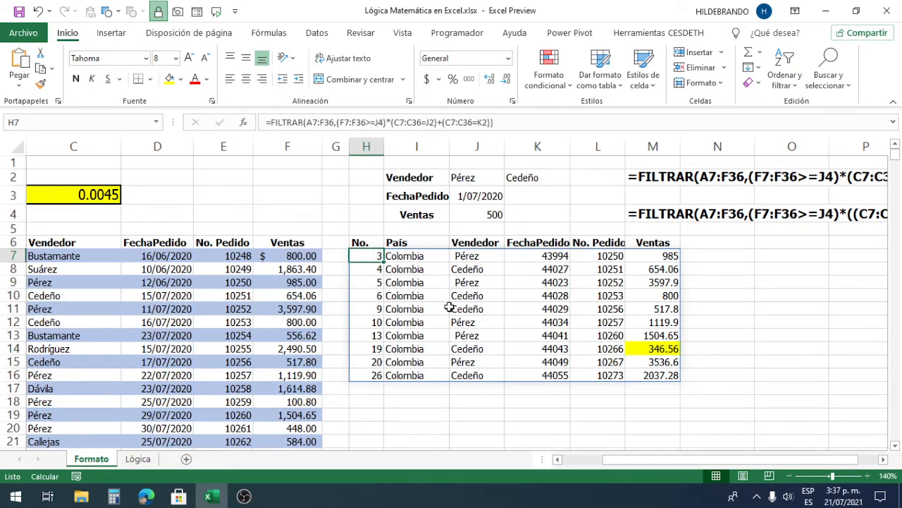